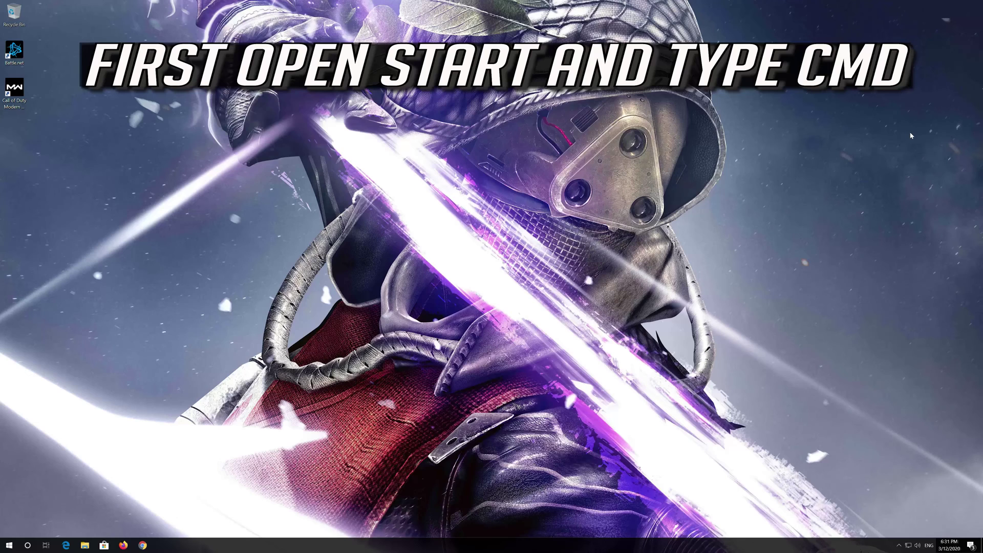
Step: Launch Command Prompt from a Start search for cmd as administrator, approving the elevation prompt
key("super")
type("cmd")
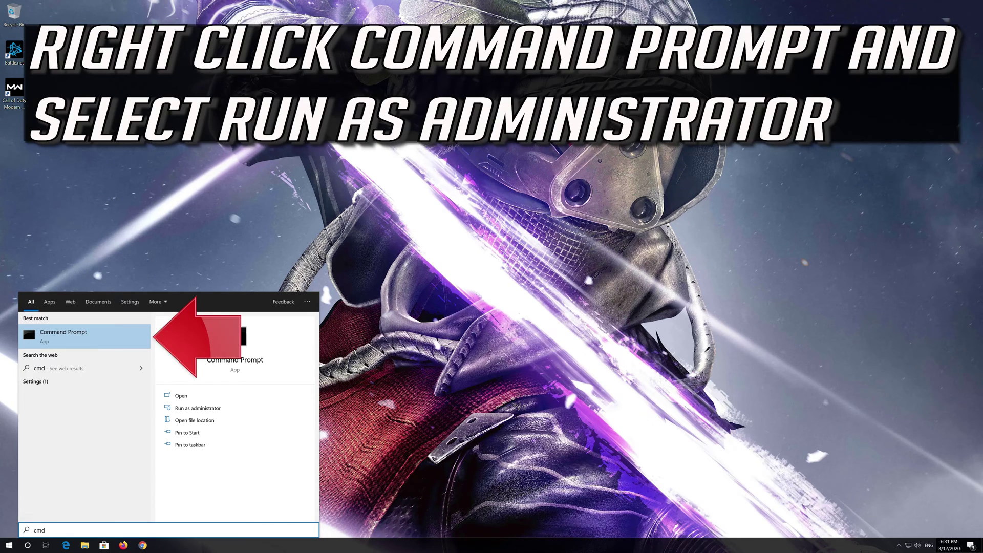
right_click(100, 344)
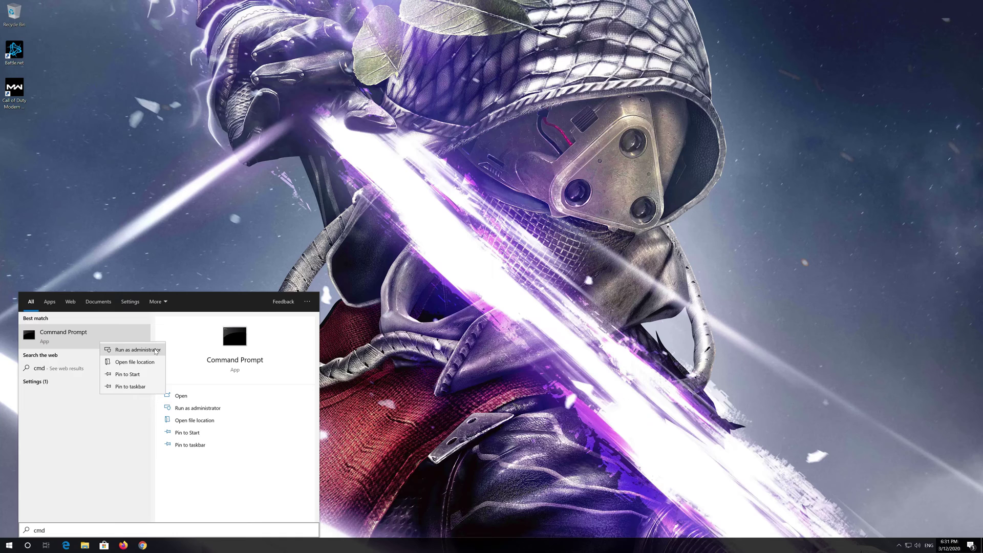
left_click(137, 349)
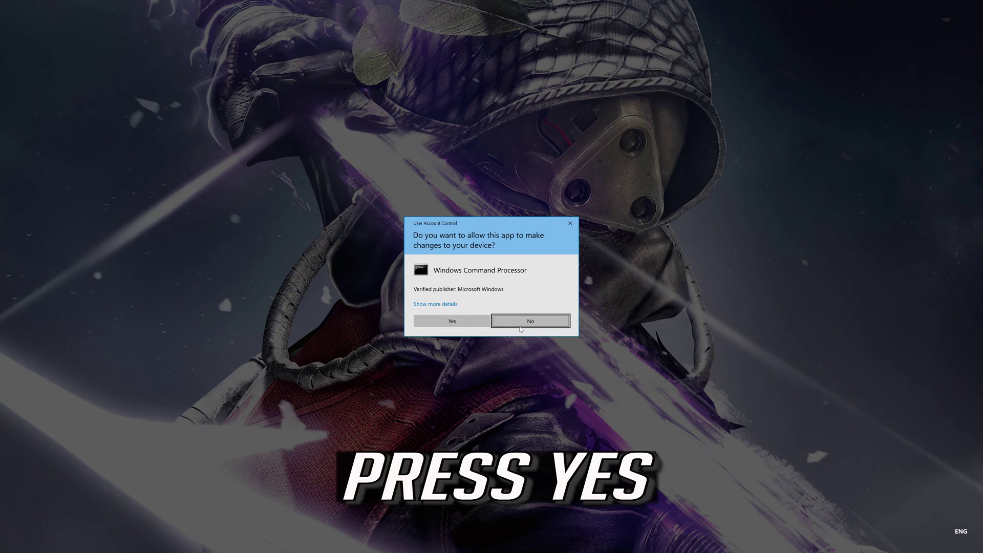
left_click(470, 321)
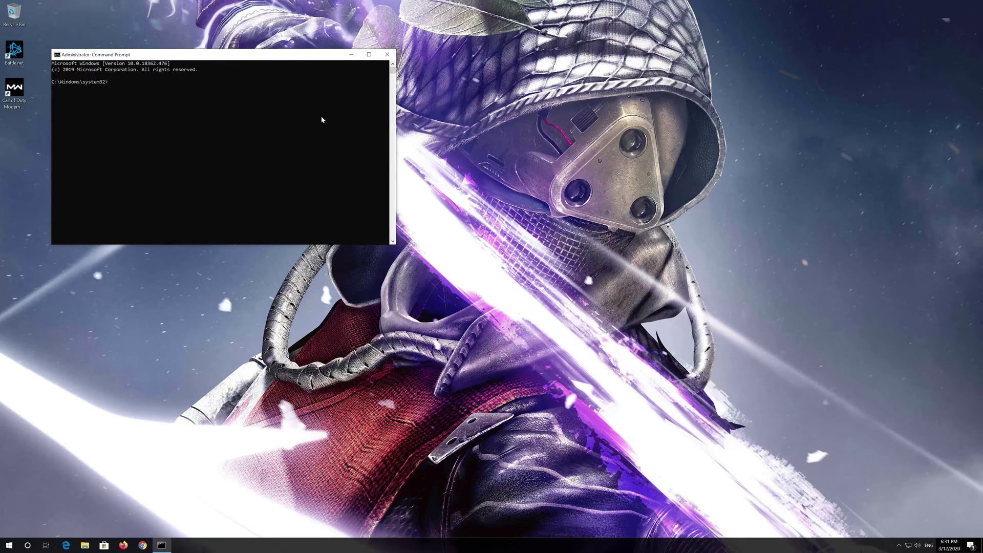
Step: Reposition and enlarge the console, then run netsh int ip reset C:\resetlog.txt
left_click_drag(297, 56, 525, 161)
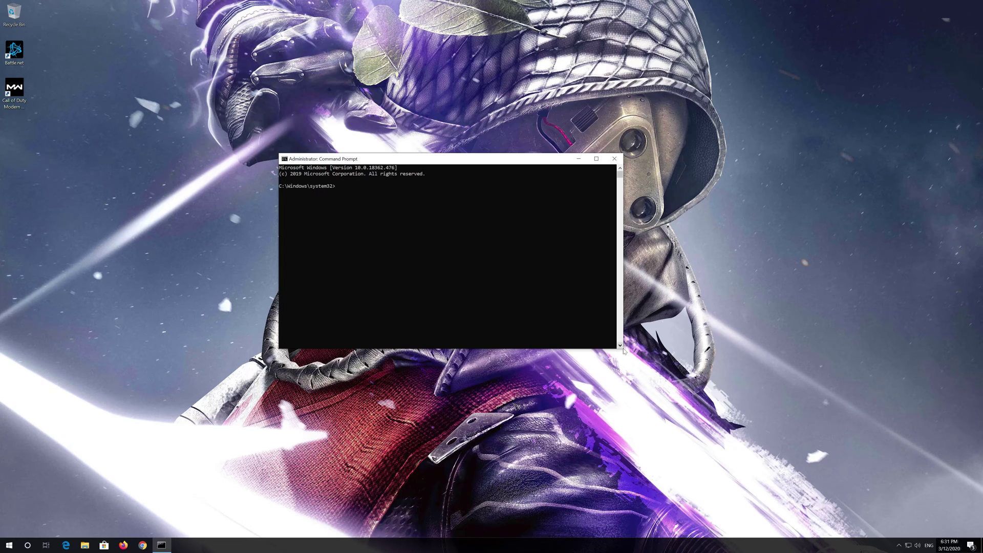
left_click_drag(624, 351, 681, 369)
type("netsh")
left_click_drag(539, 162, 549, 149)
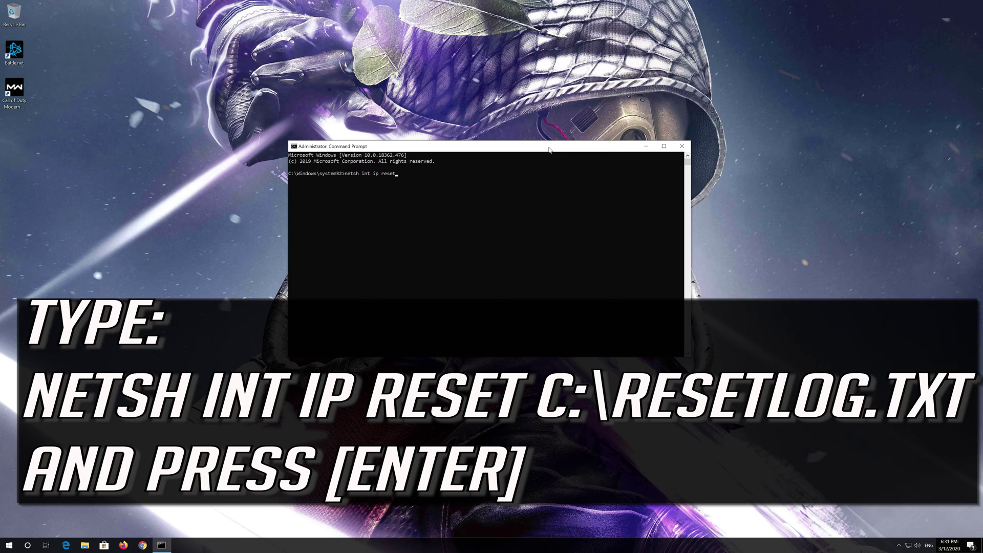
type("int ip reset C:\resetlog.txt")
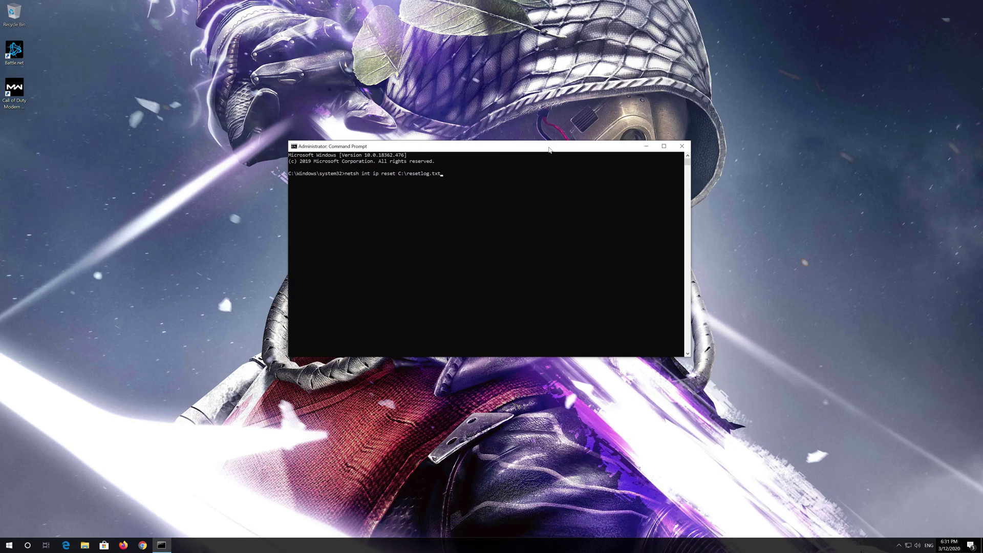
key("Return")
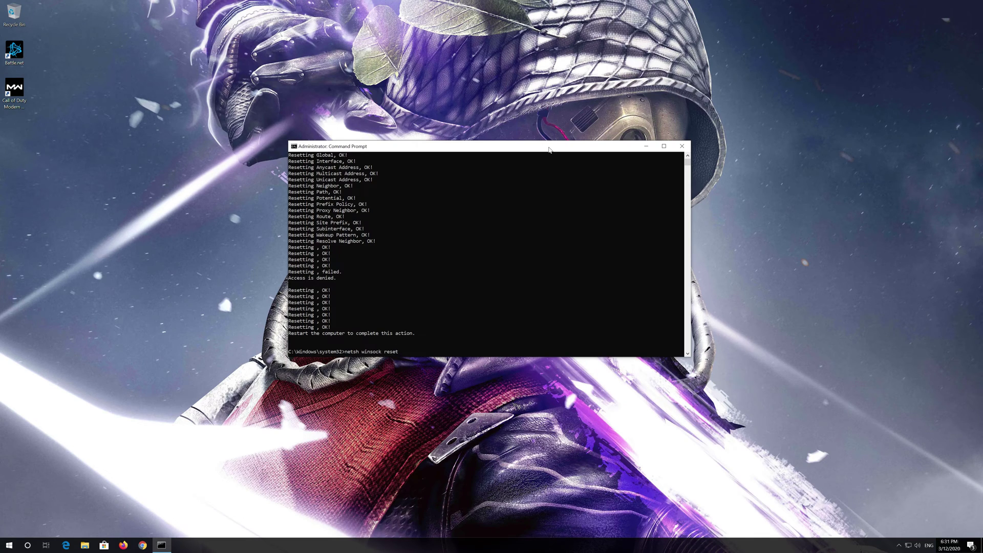
Step: Run netsh winsock reset and ipconfig /flushdns, then exit the console
key("Return")
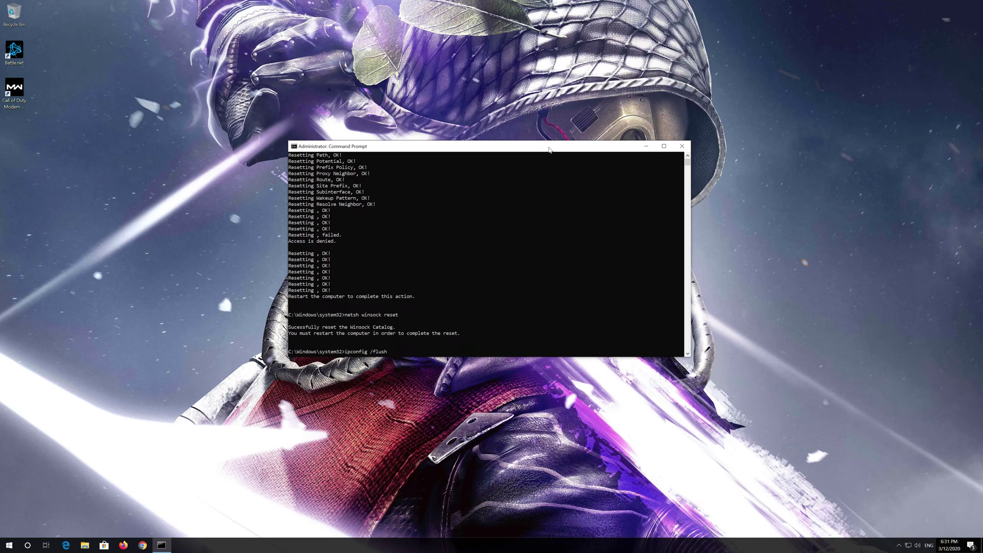
key("Return")
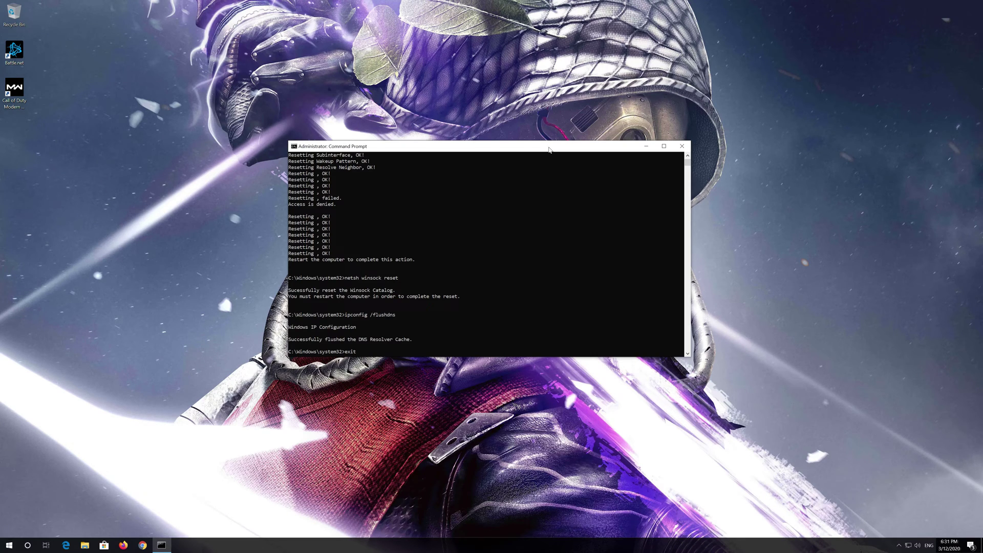
key("Return")
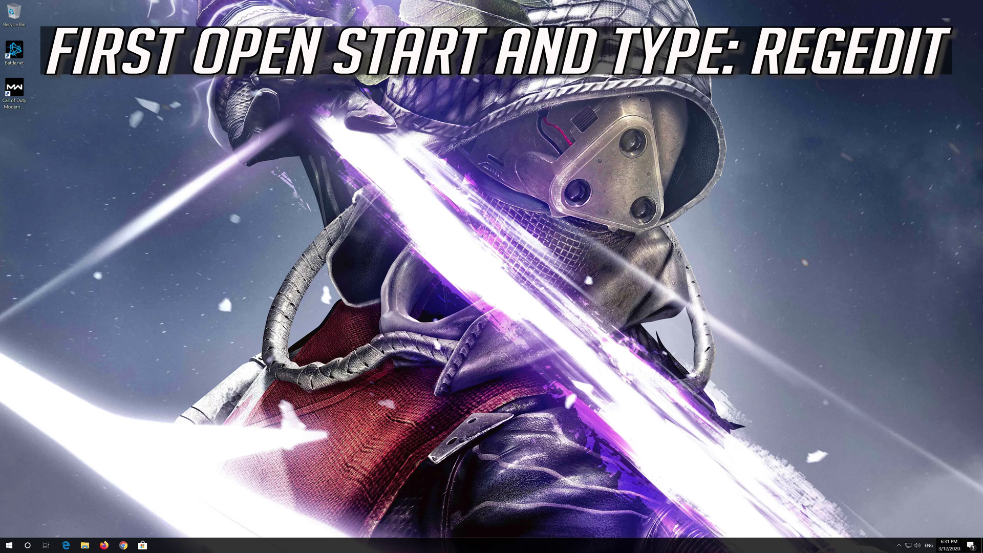
Step: Start regedit from a Start menu search and approve its elevation prompt
key("super")
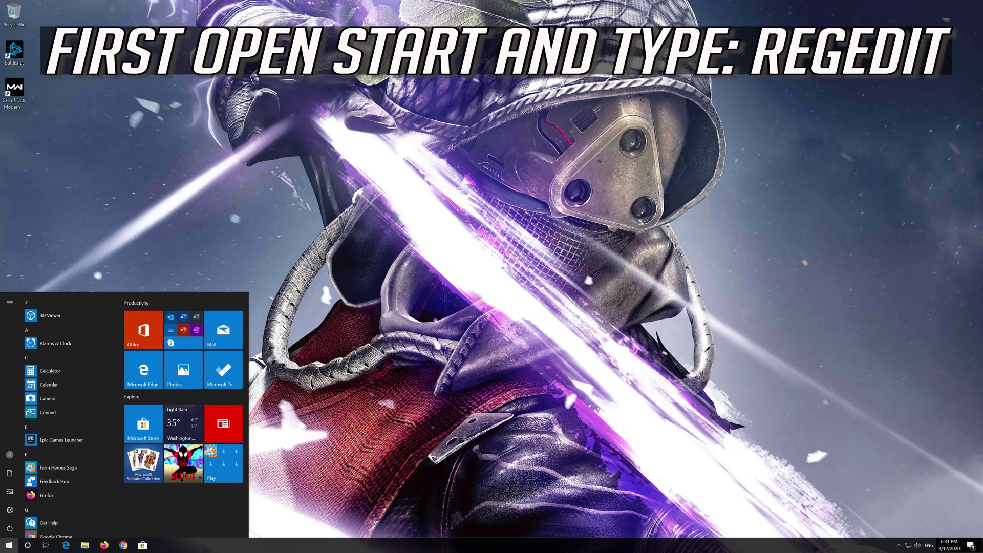
type("regedit")
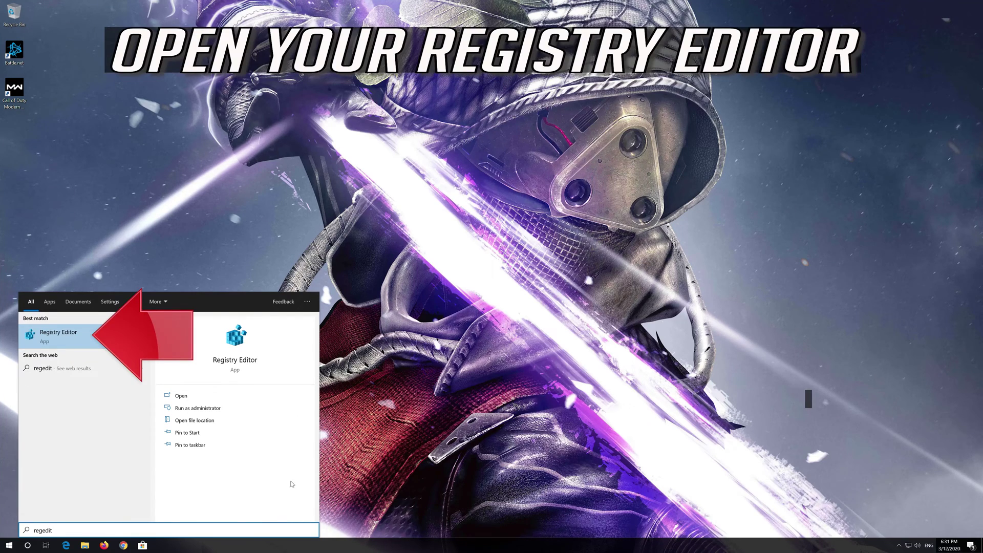
left_click(95, 340)
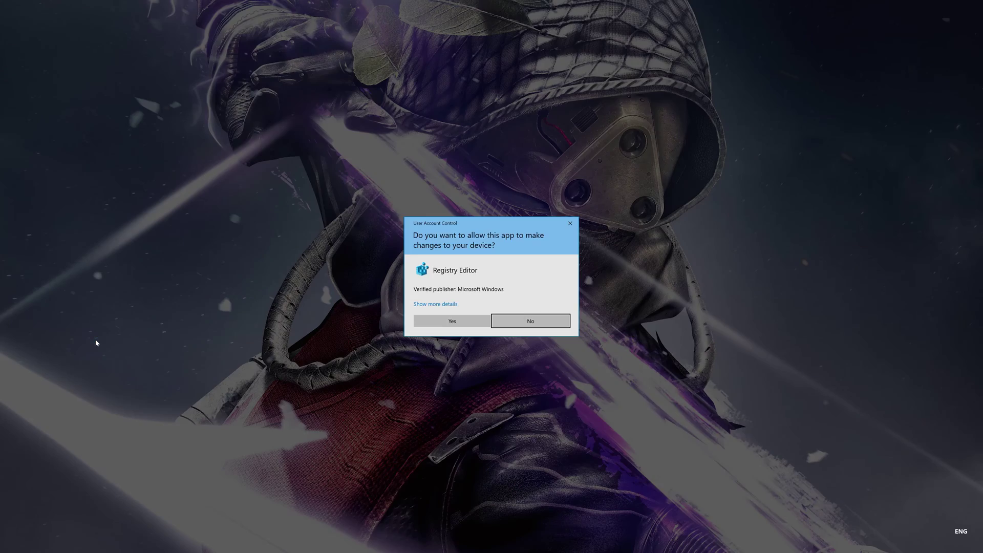
left_click(456, 323)
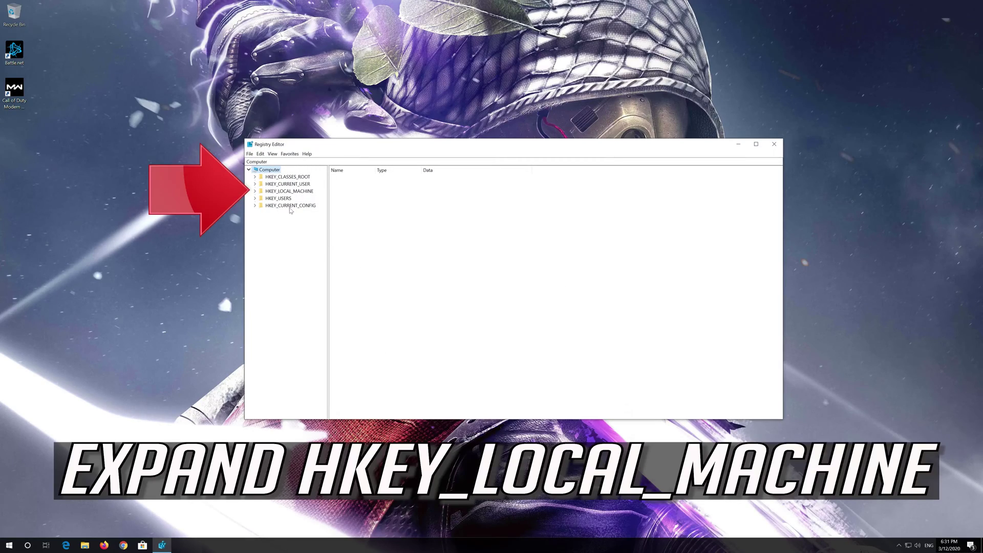
Step: Expand HKEY_LOCAL_MACHINE, SOFTWARE and Microsoft in the registry tree
left_click(254, 191)
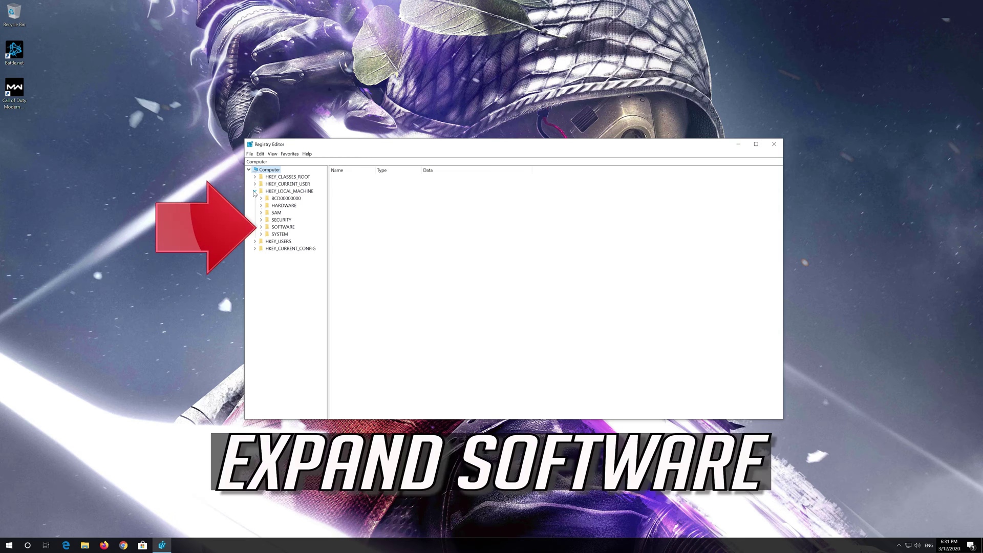
left_click(271, 228)
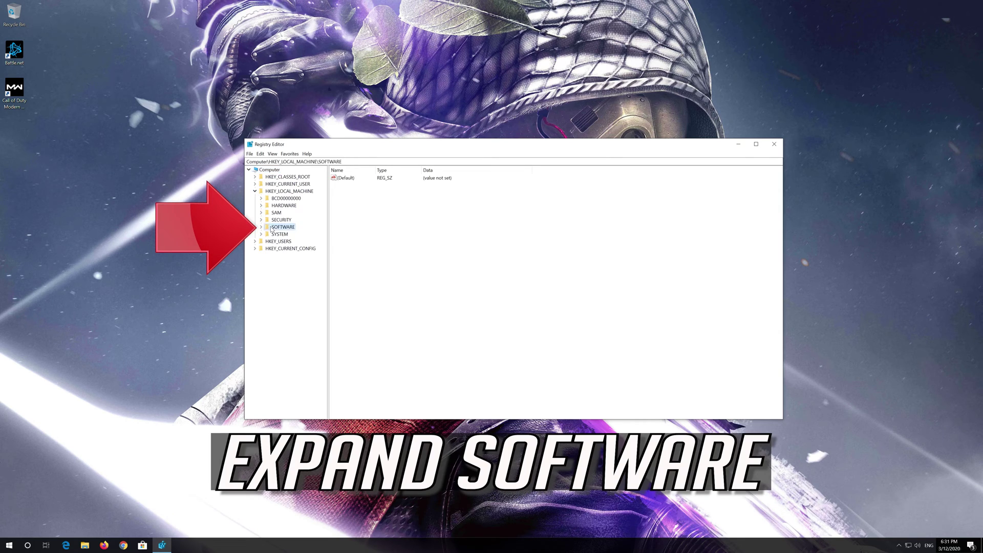
left_click(261, 227)
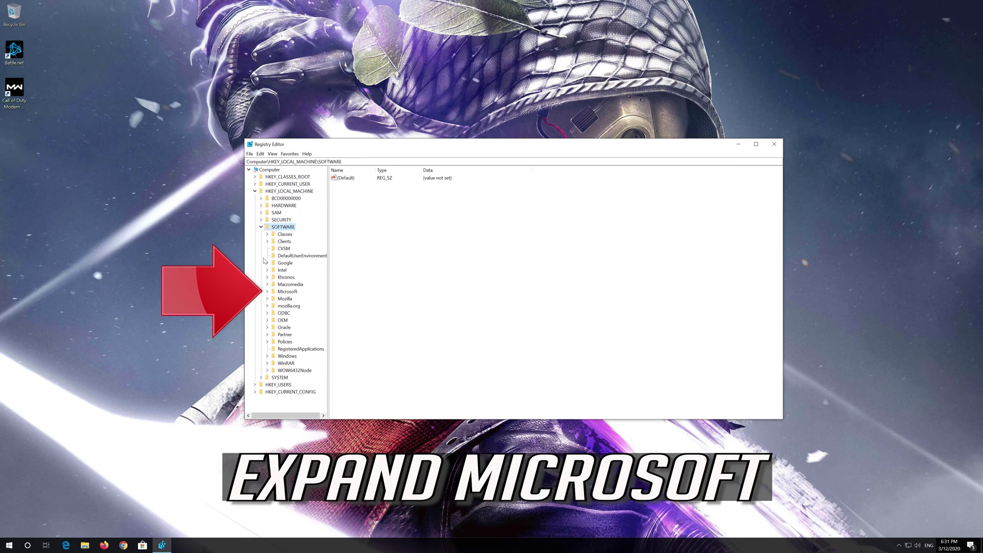
left_click(294, 291)
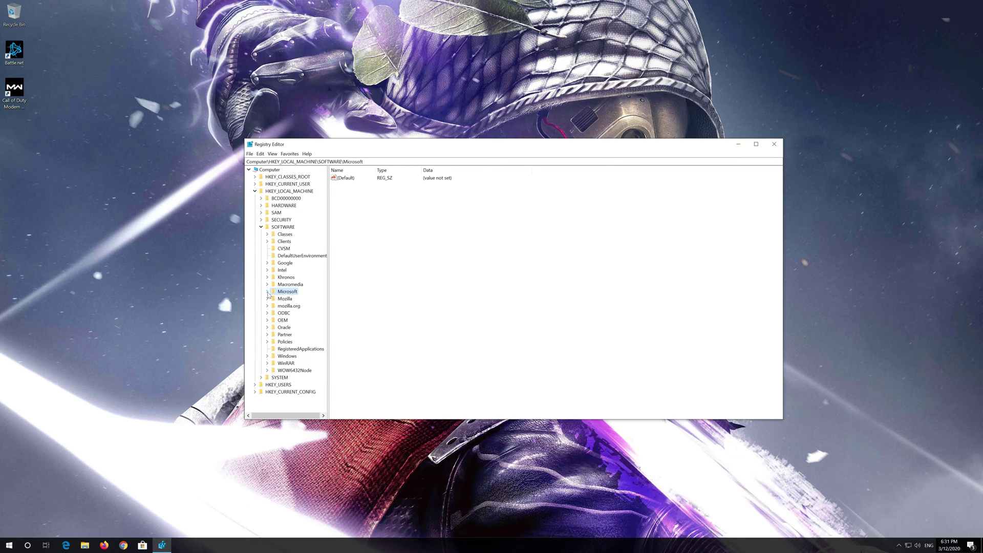
left_click(268, 292)
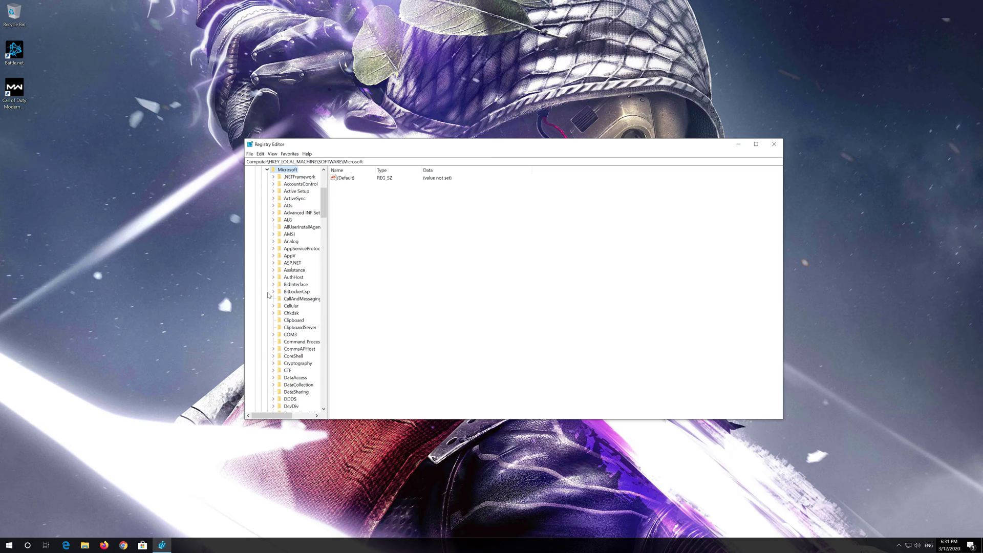
scroll(287, 299, "down", 20)
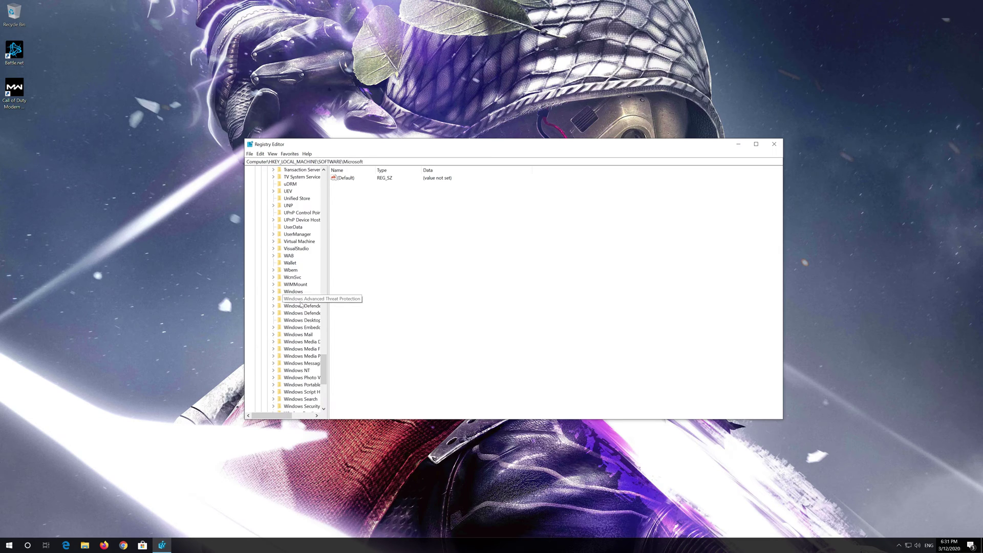
Step: Expand Windows NT\CurrentVersion\Multimedia and select the SystemProfile subkey
left_click(291, 372)
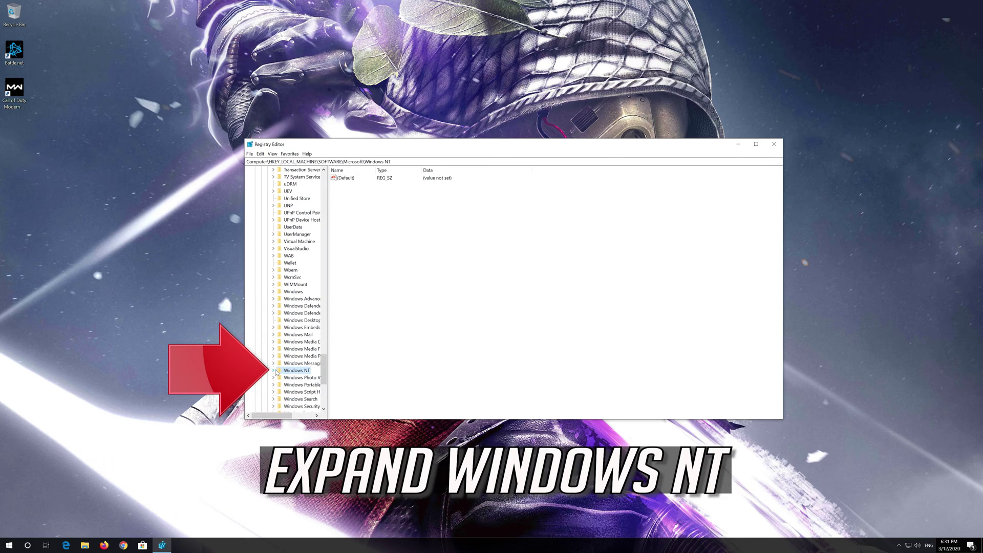
left_click(274, 371)
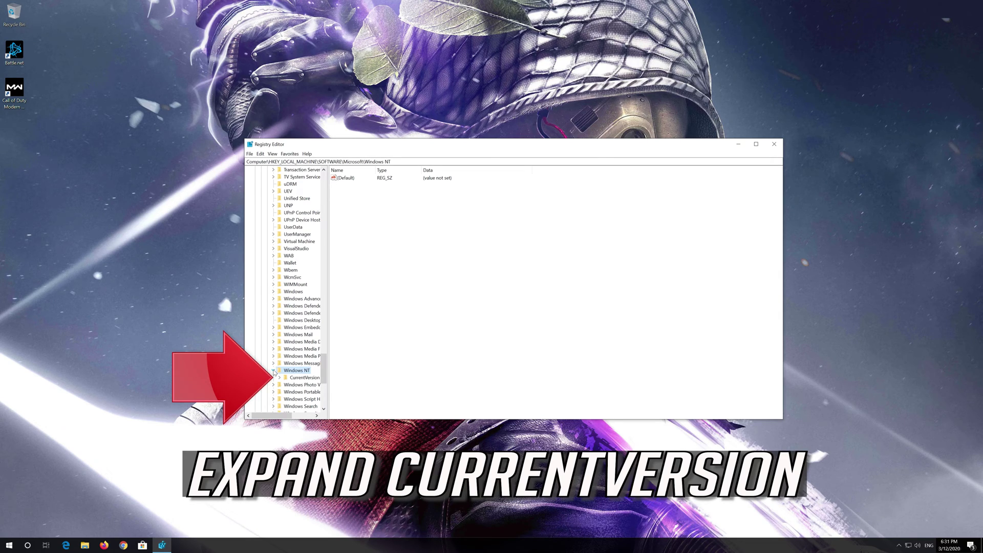
left_click(292, 379)
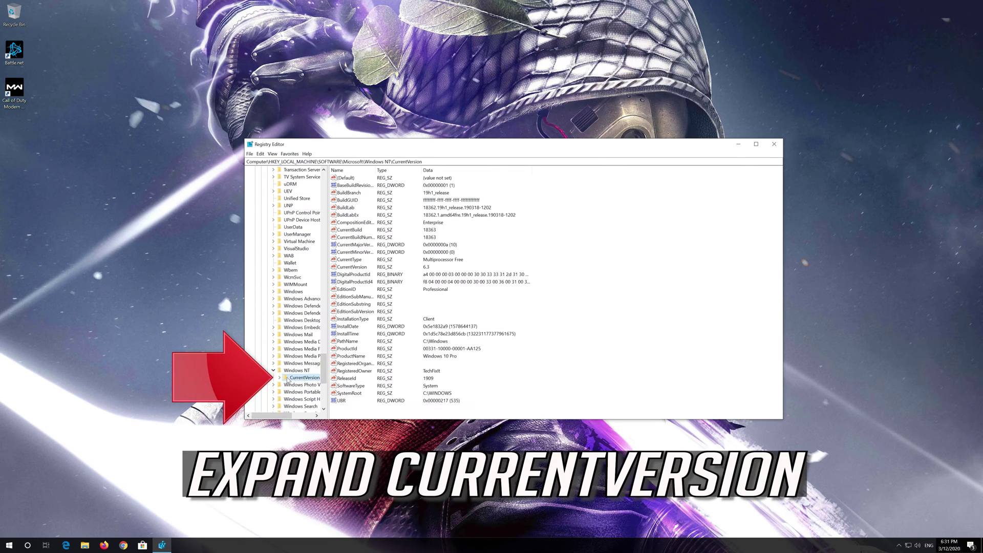
left_click(278, 379)
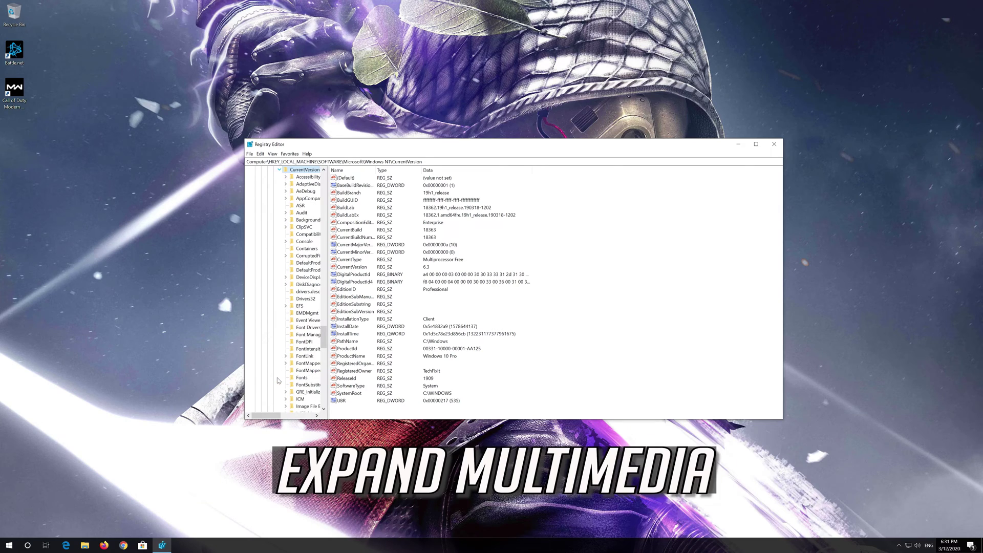
scroll(302, 370, "down", 7)
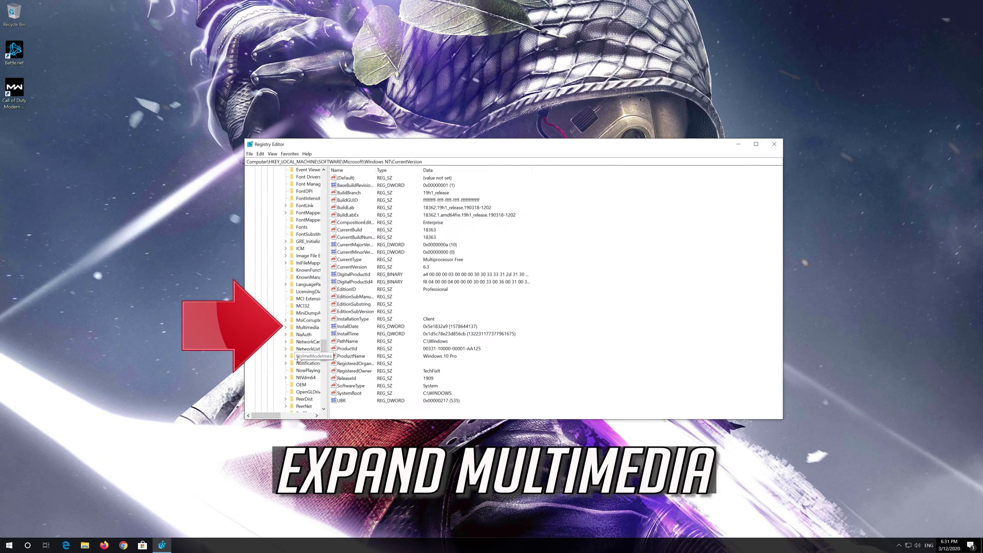
left_click(305, 328)
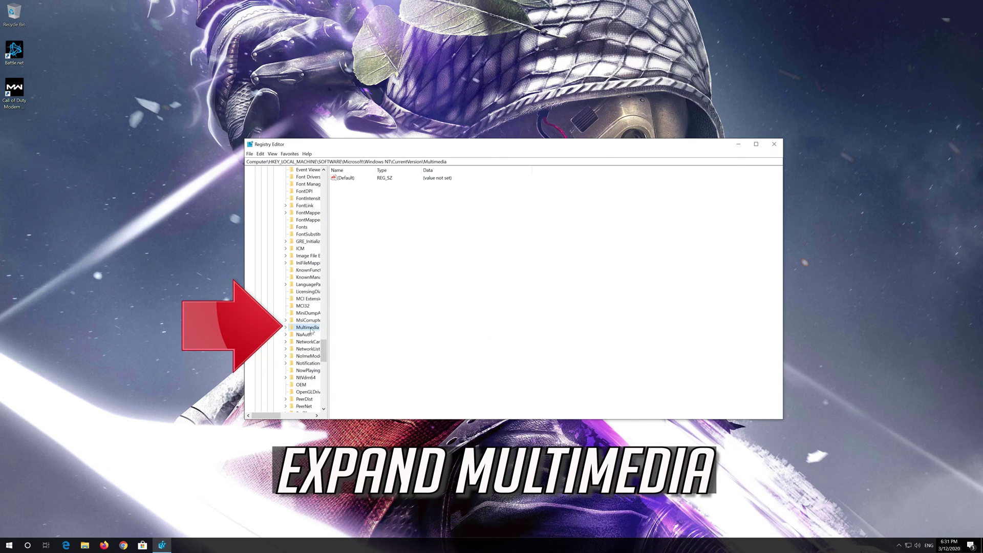
left_click(285, 329)
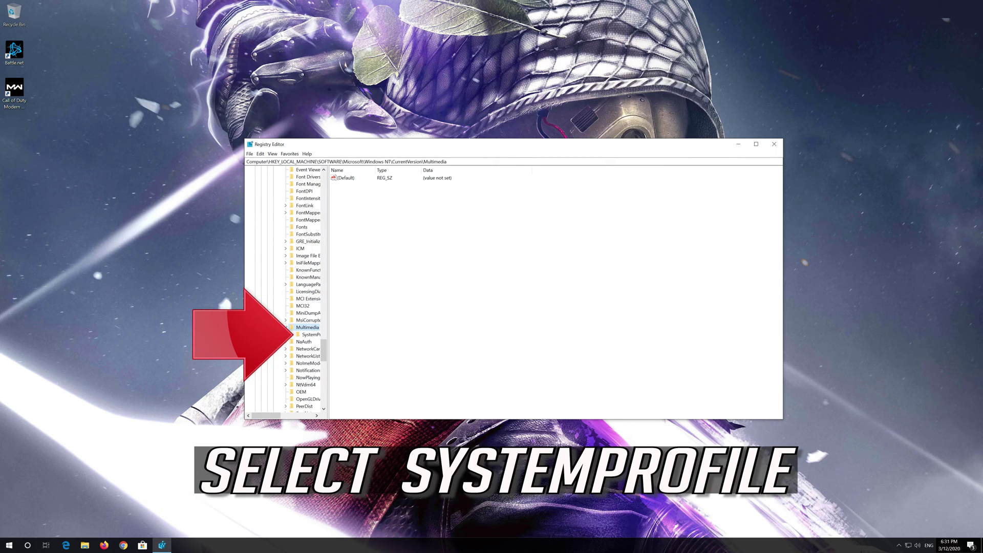
left_click(306, 335)
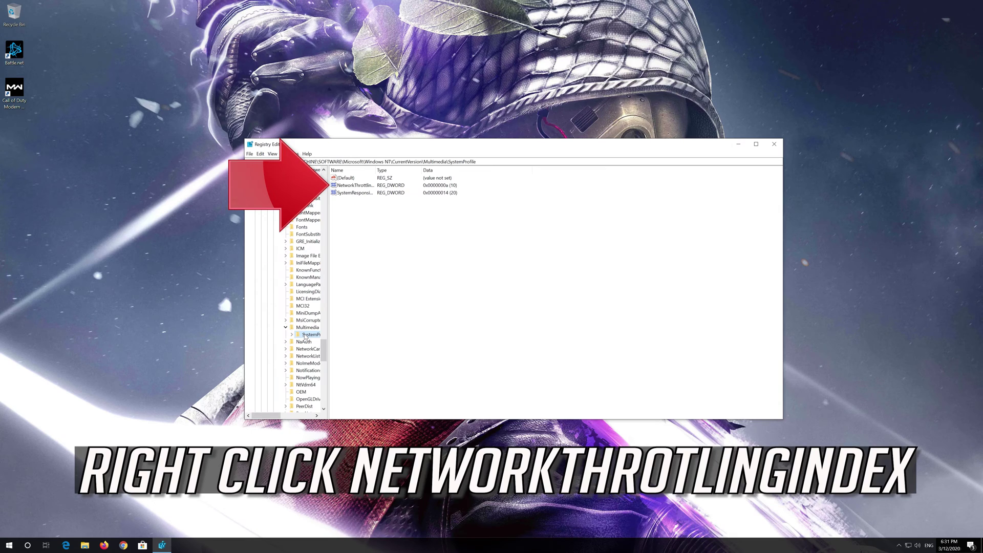
left_click(369, 187)
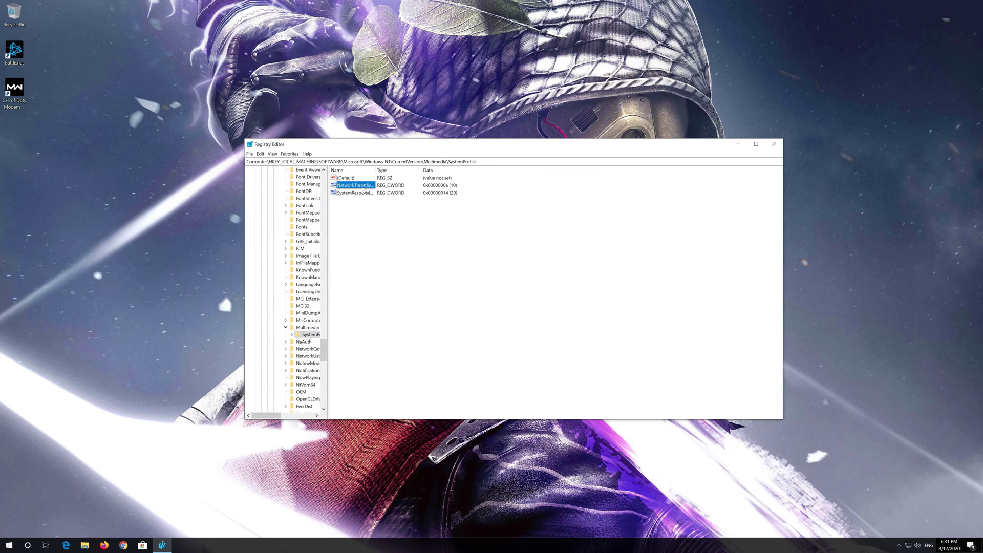
right_click(363, 190)
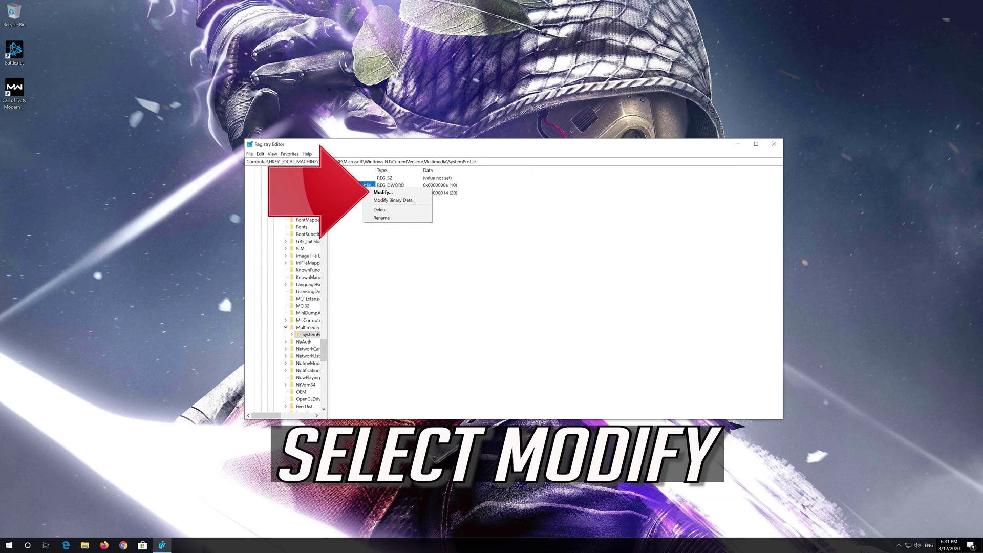
left_click(409, 193)
type("FFFFFFFF")
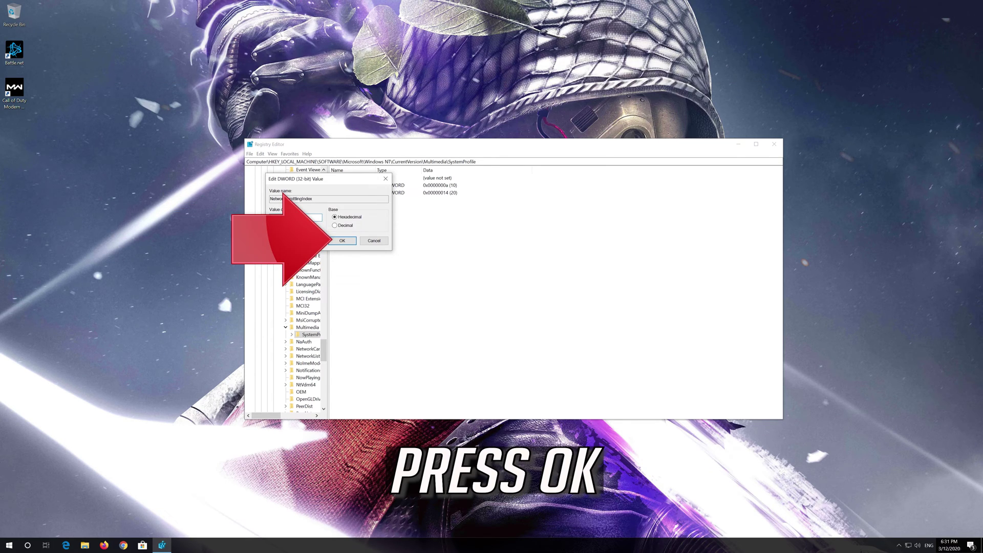
left_click(342, 241)
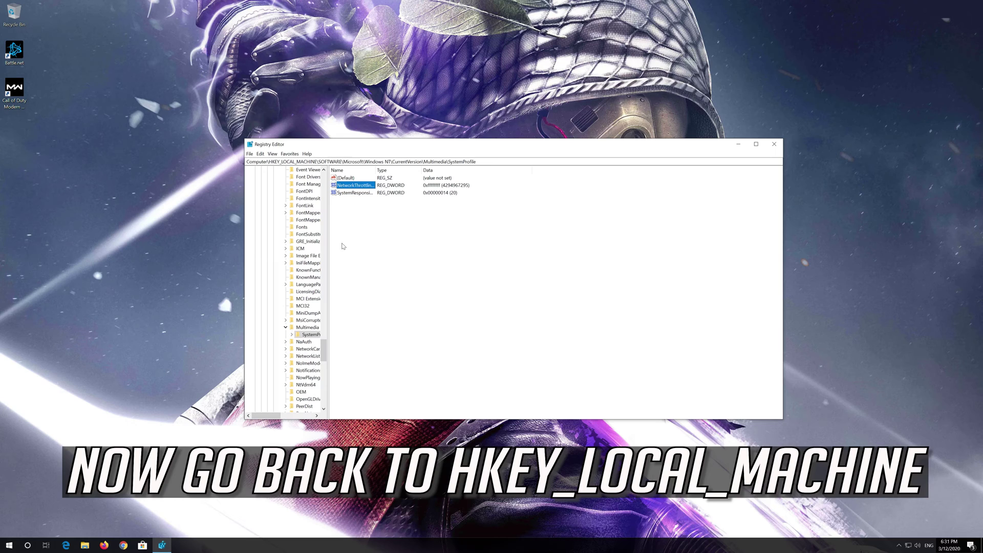
Step: Return to HKEY_LOCAL_MACHINE and expand SYSTEM\CurrentControlSet
left_click_drag(322, 357, 322, 191)
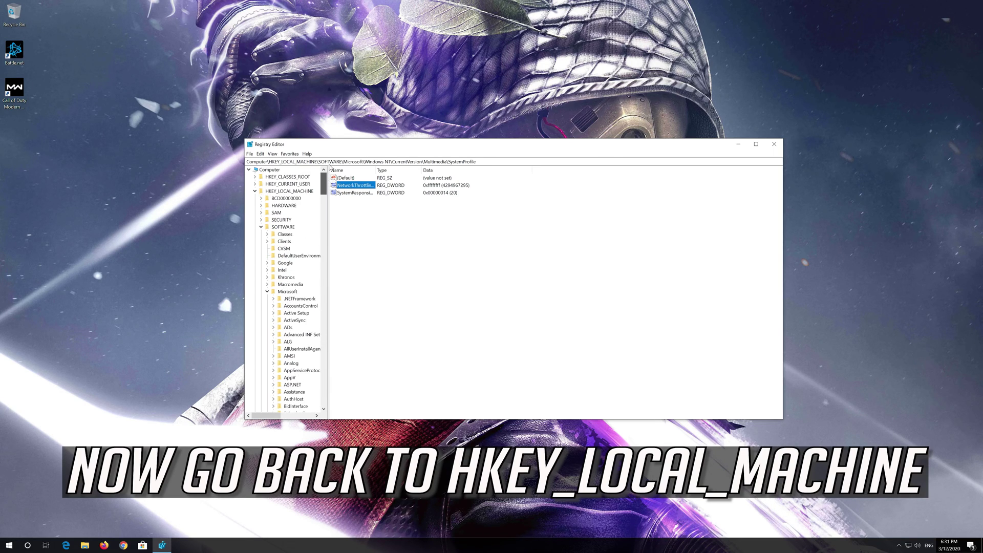
left_click(256, 192)
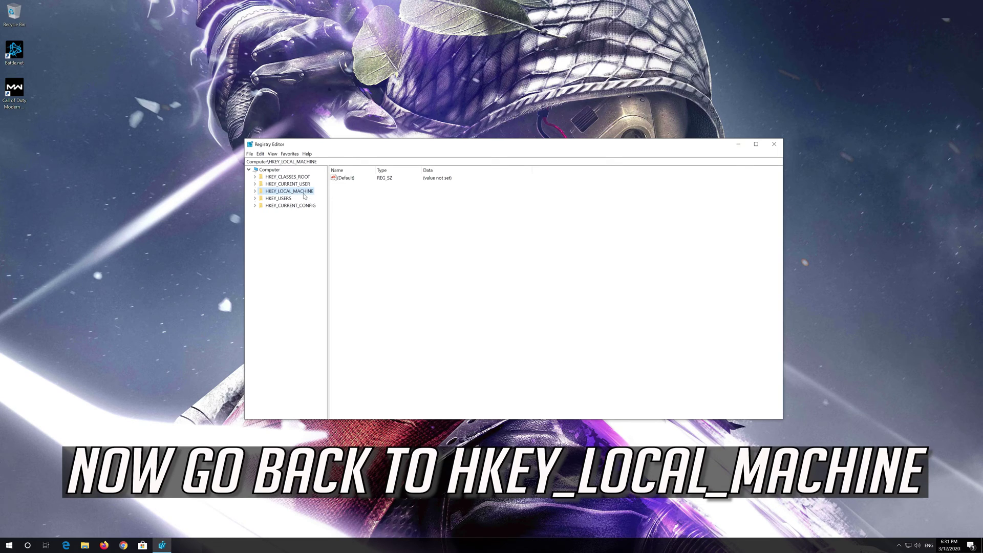
key("Left")
left_click(255, 191)
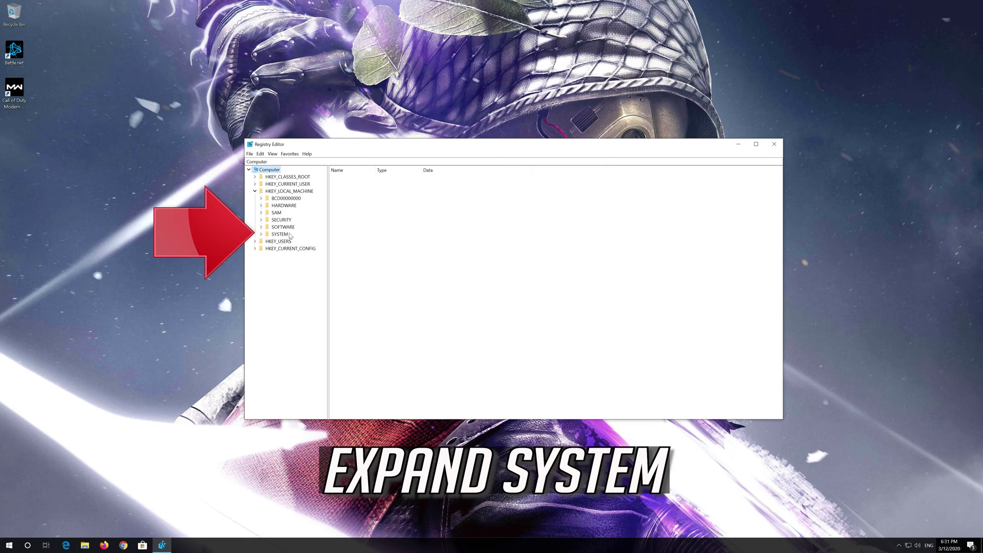
left_click(261, 235)
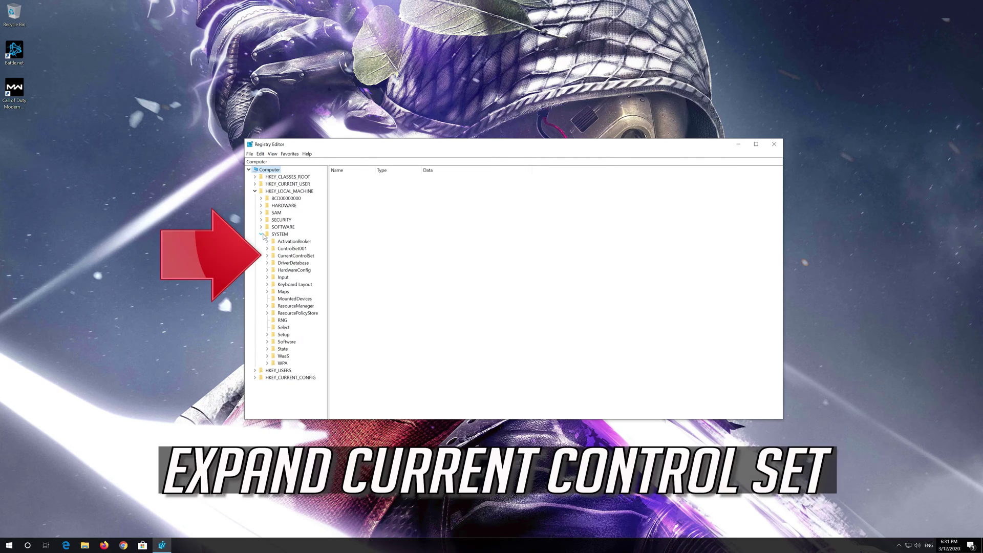
left_click(307, 256)
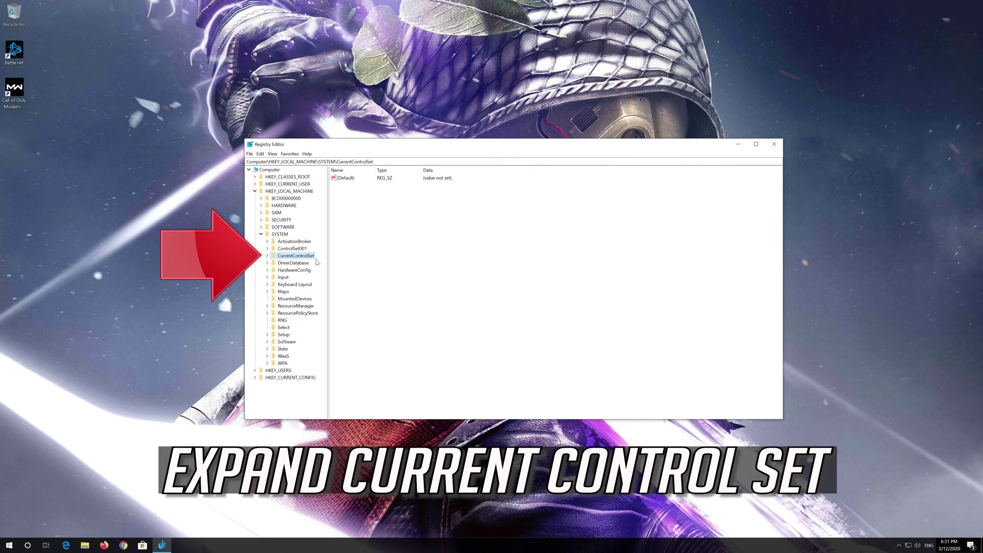
left_click(268, 255)
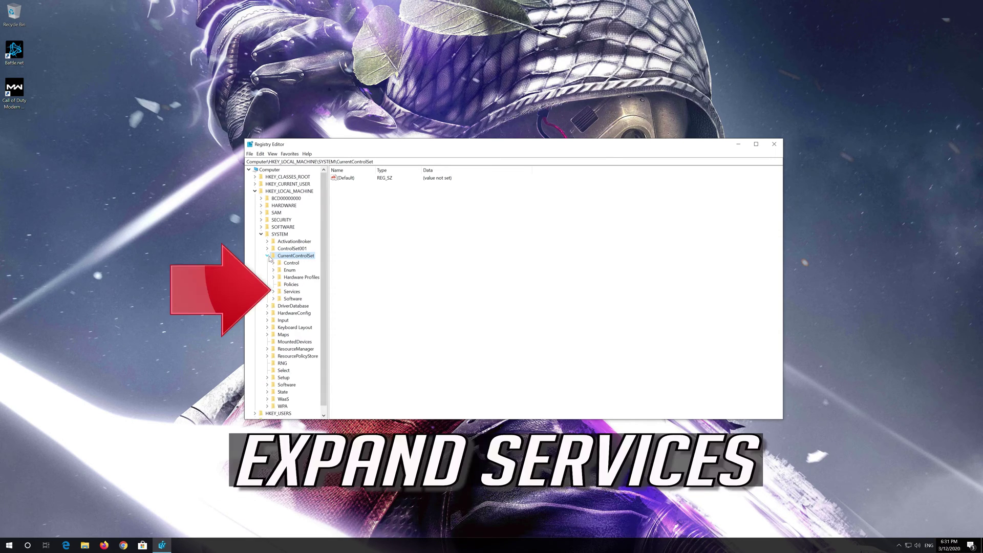
Step: Expand Services\Tcpip\Parameters and select the Interfaces key
left_click(274, 292)
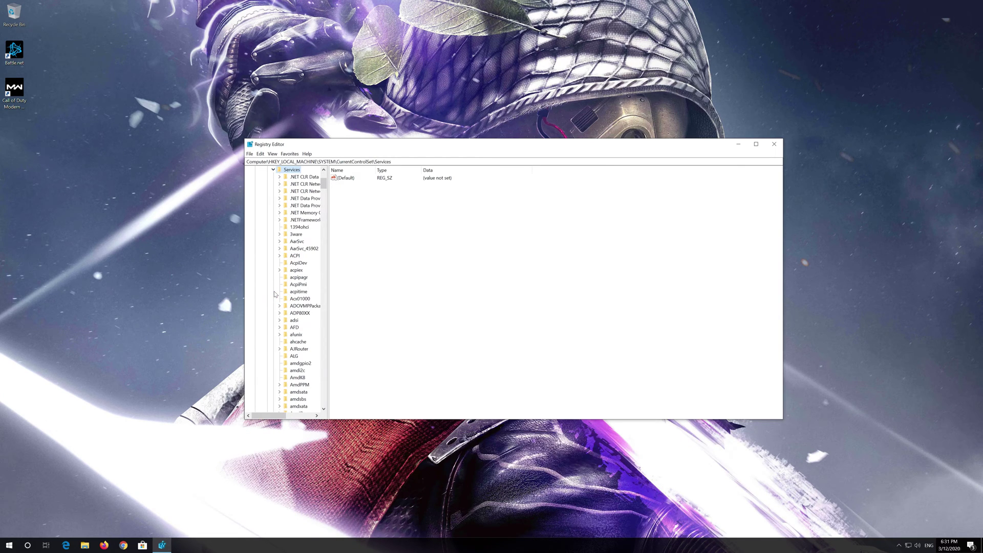
scroll(277, 295, "down", 20)
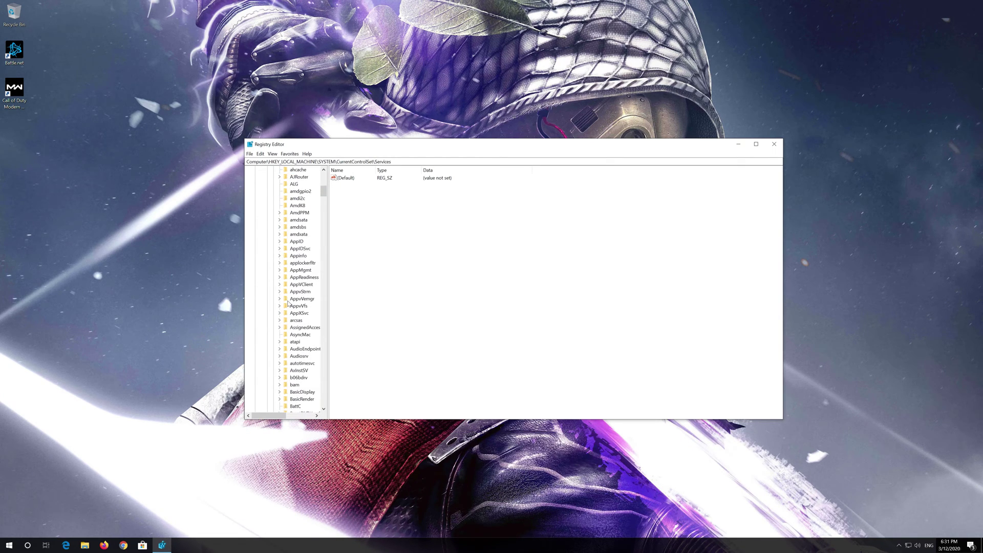
scroll(287, 303, "down", 20)
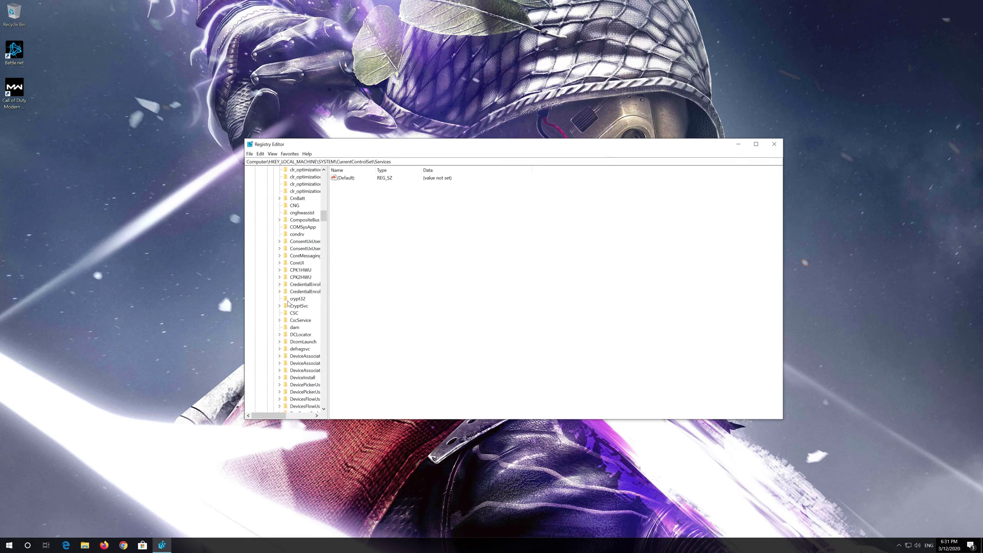
scroll(288, 303, "down", 20)
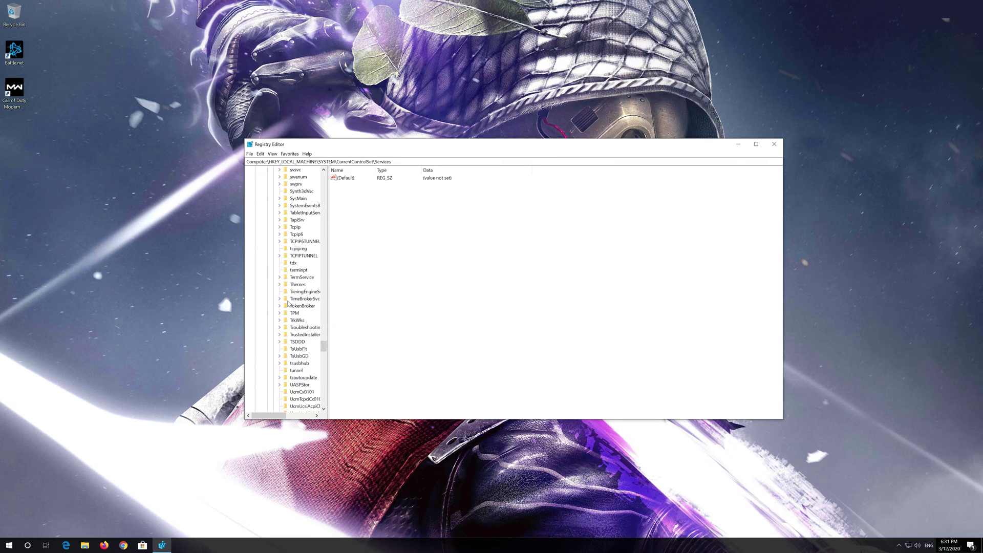
scroll(288, 302, "up", 1)
scroll(287, 303, "down", 1)
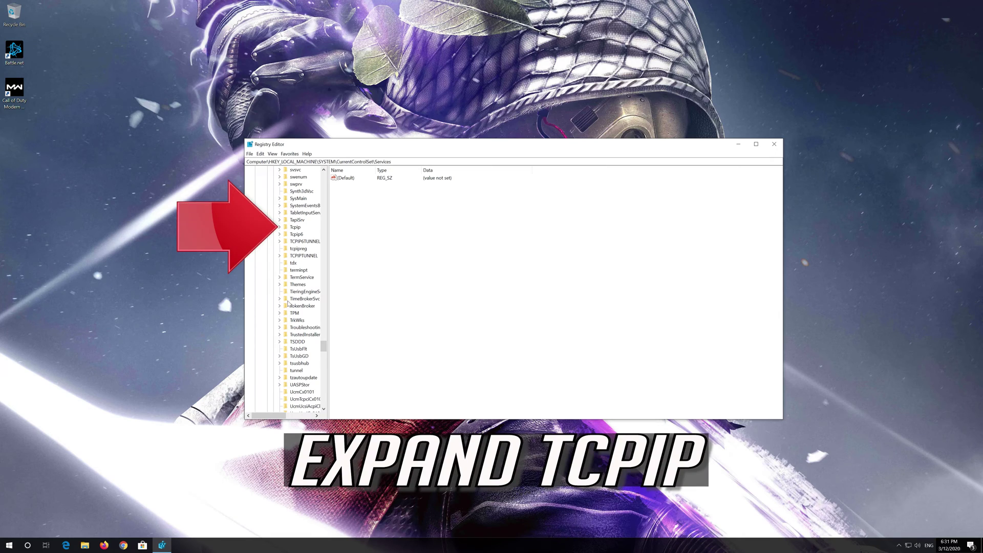
left_click(291, 227)
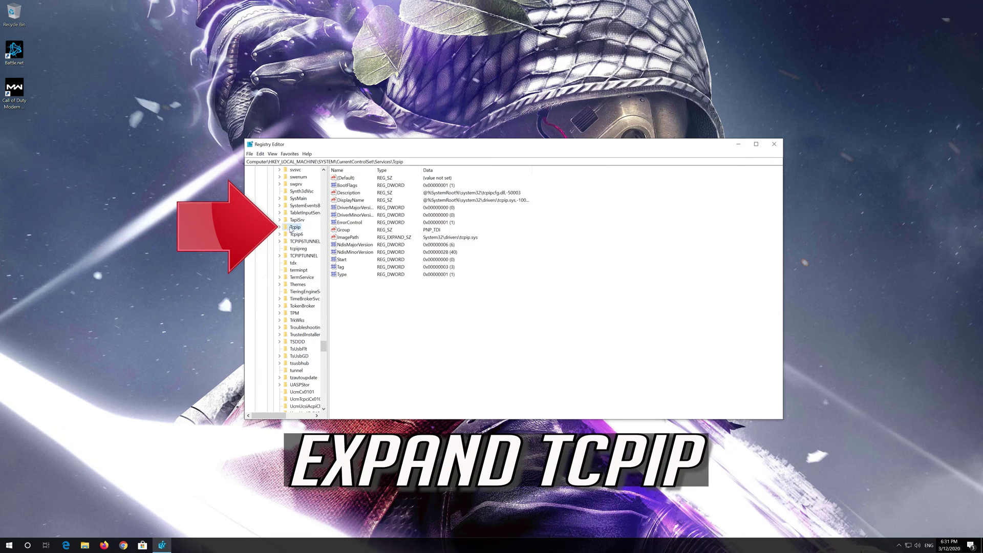
left_click(279, 227)
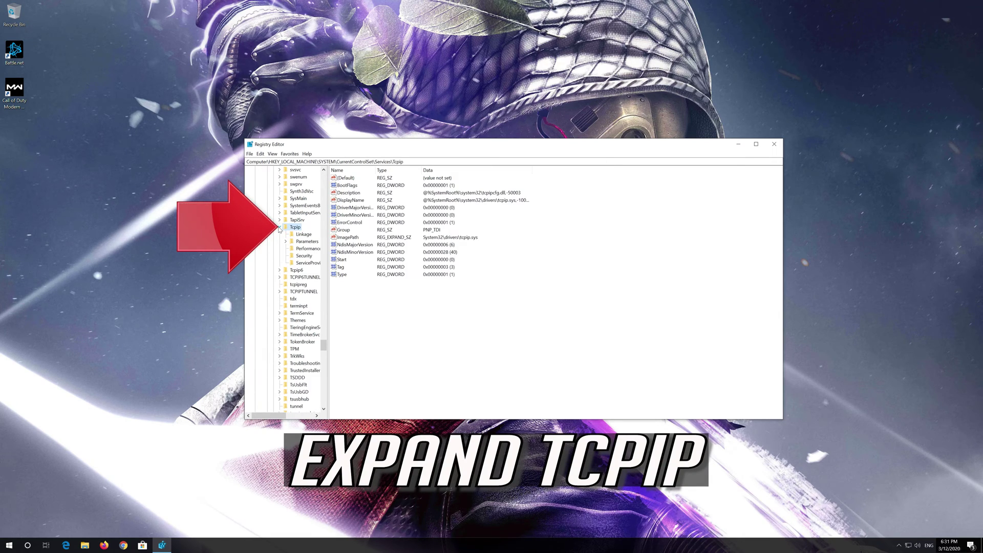
left_click(289, 242)
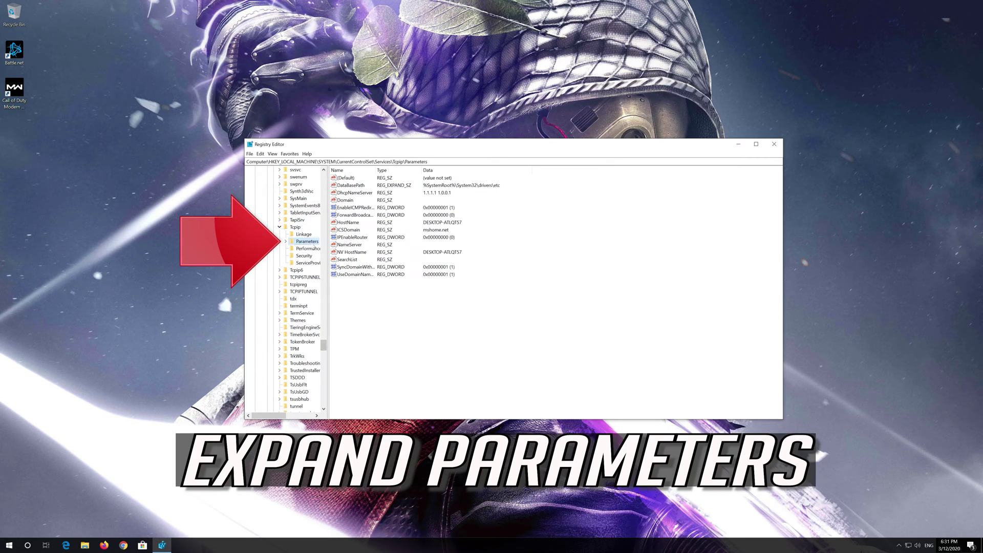
left_click(286, 241)
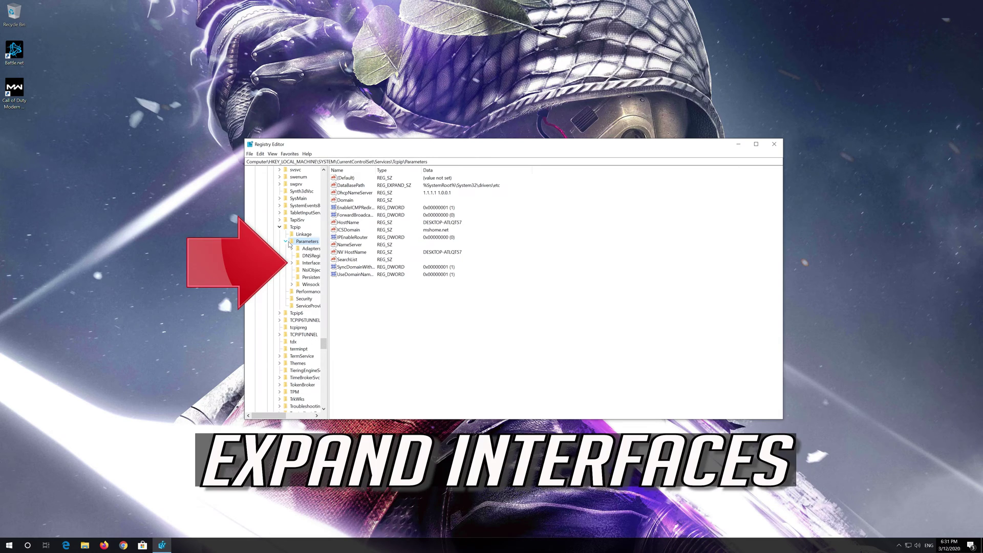
left_click(319, 264)
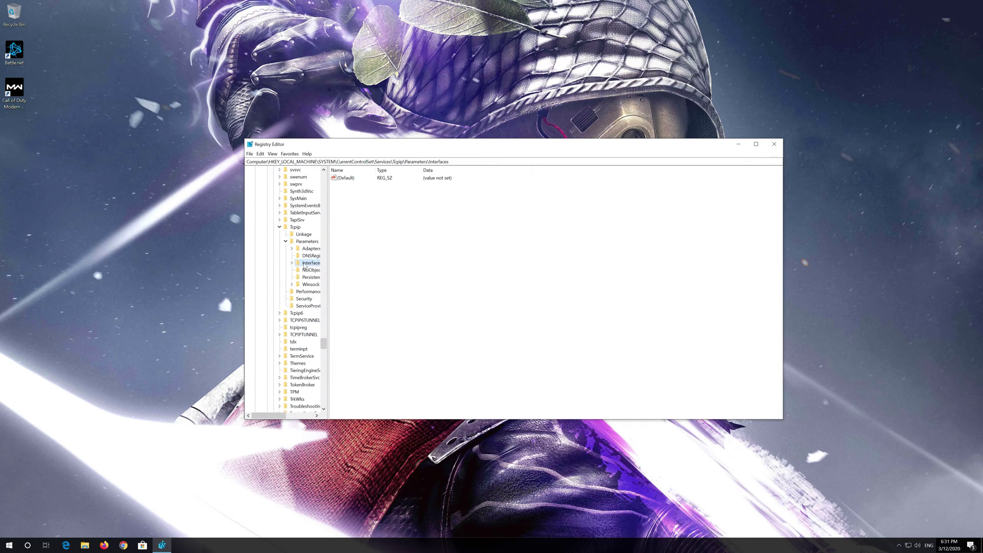
left_click(292, 263)
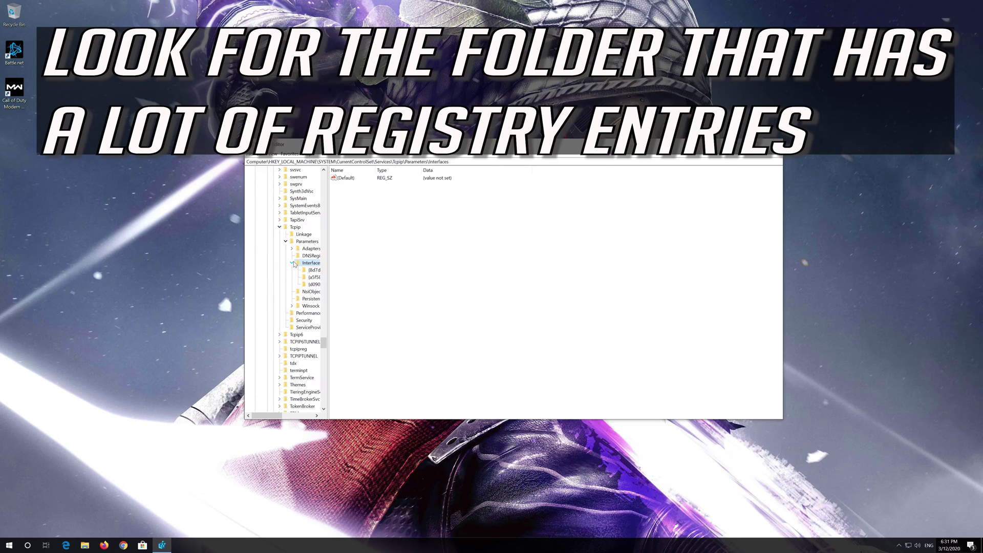
left_click_drag(273, 416, 294, 421)
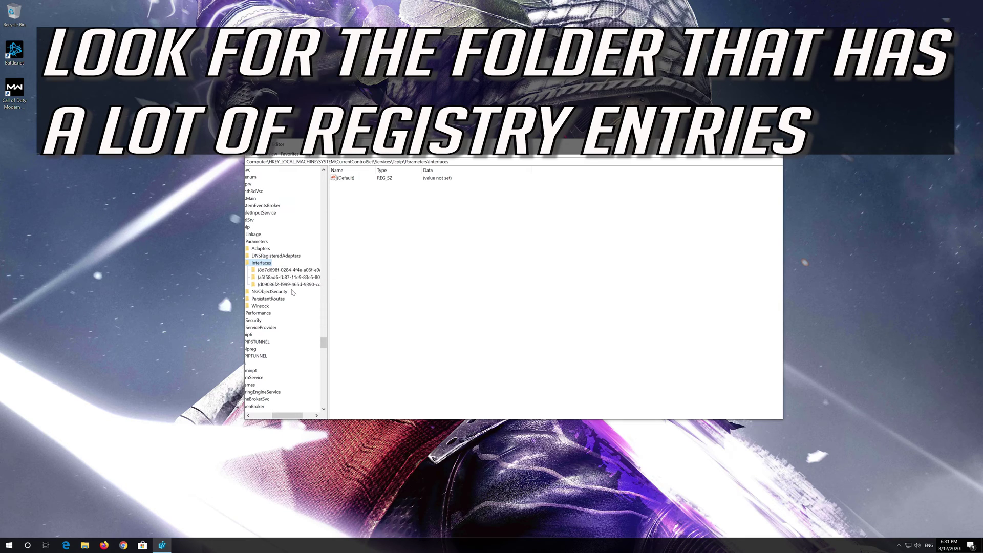
left_click(293, 270)
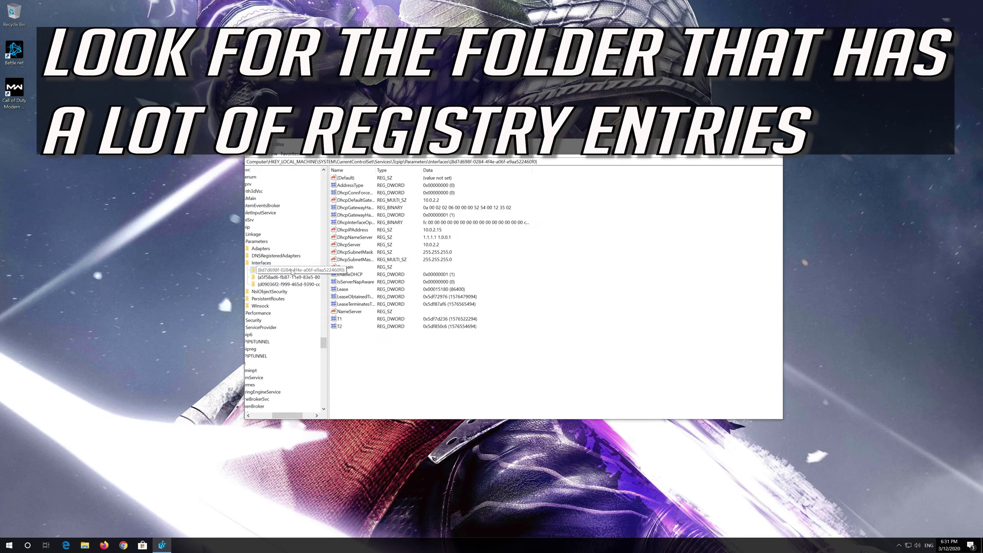
key("Down")
key("Down")
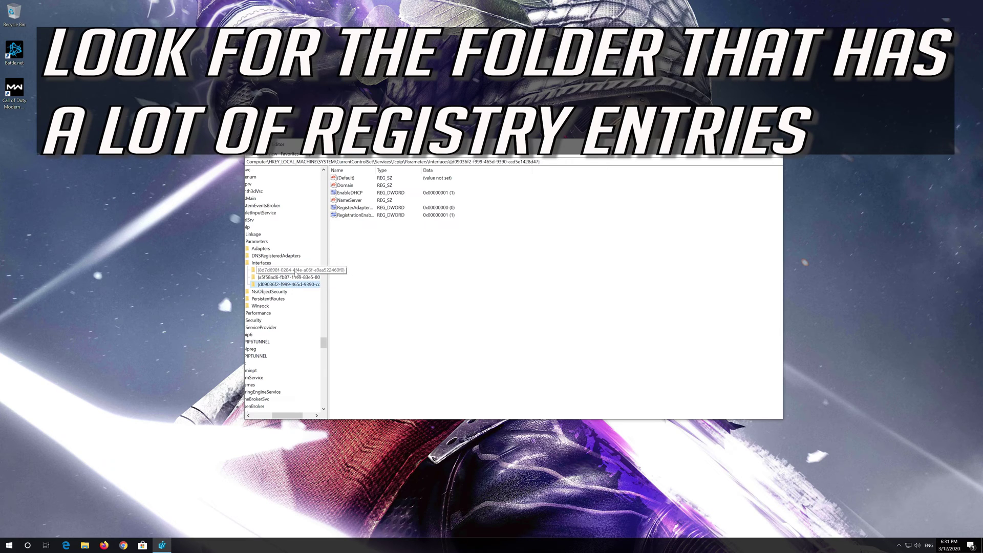
left_click(295, 272)
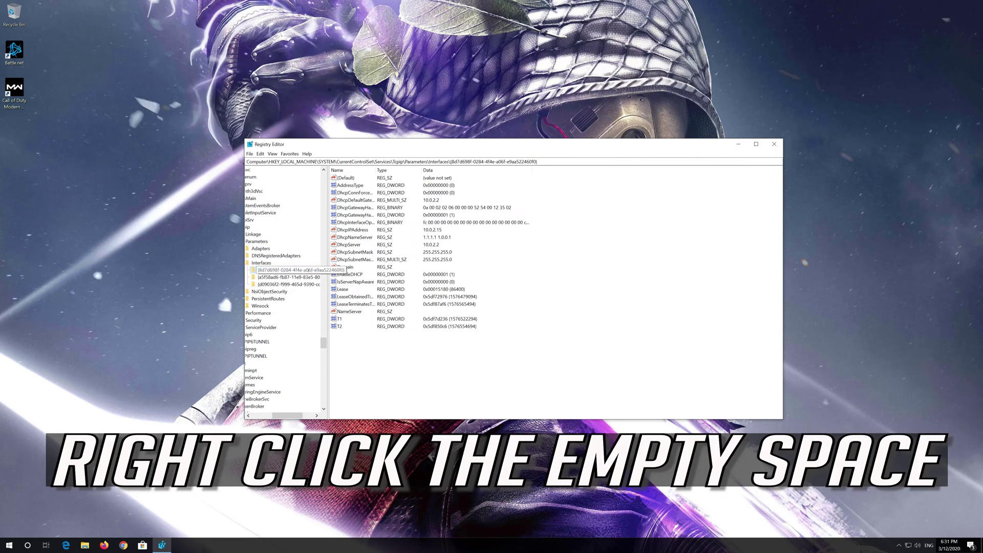
Step: Create a new DWORD (32-bit) value named TCPackFrequency in the interface key
right_click(406, 362)
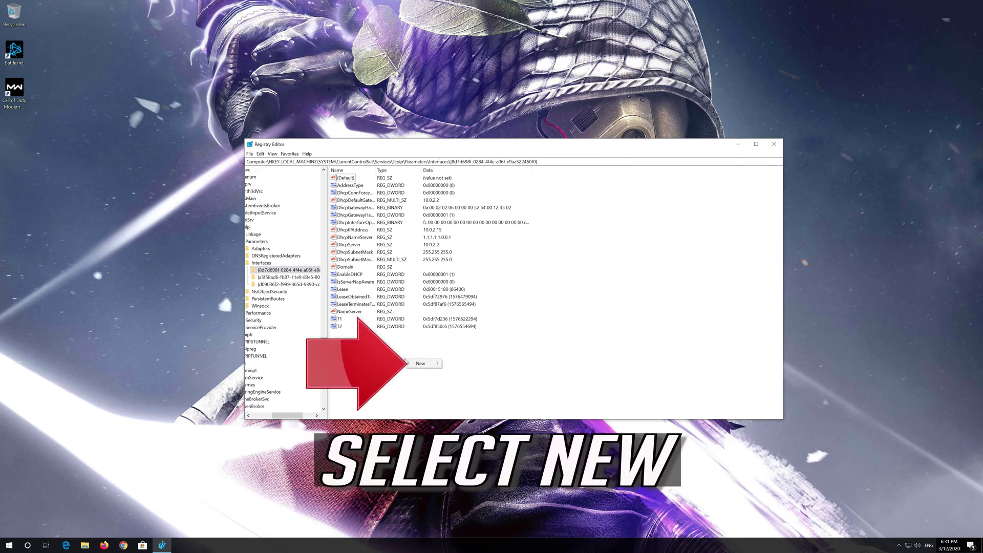
mouse_move(419, 365)
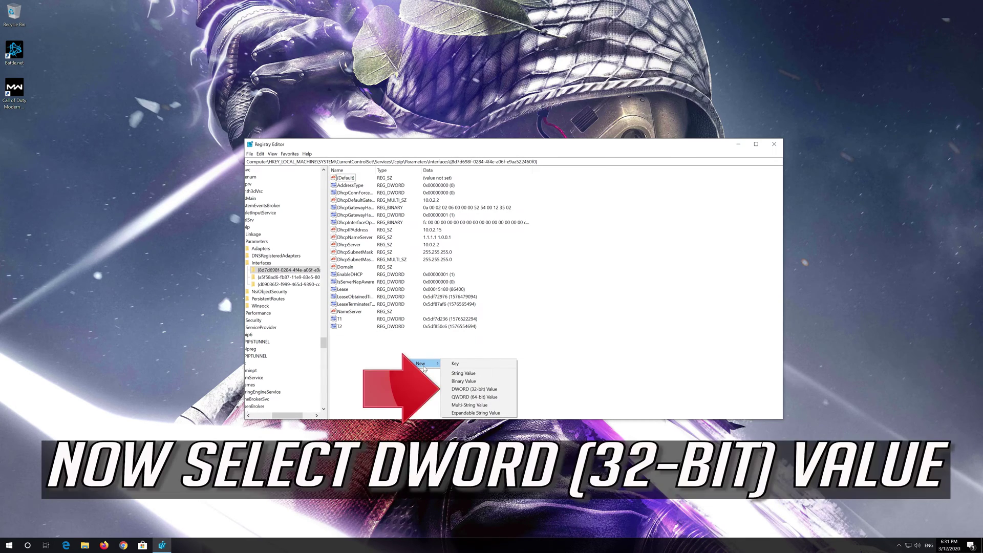
left_click(493, 392)
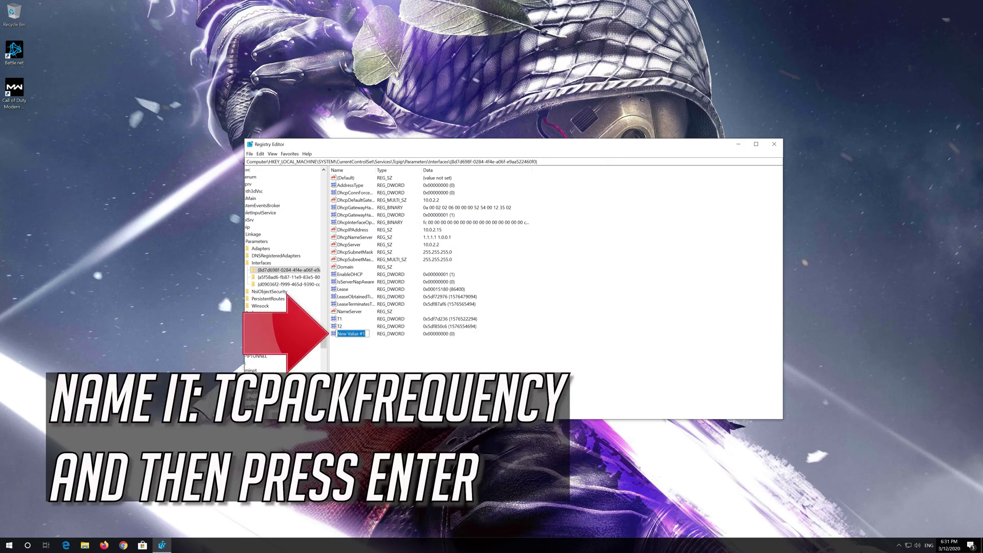
type("TCPackFrequency")
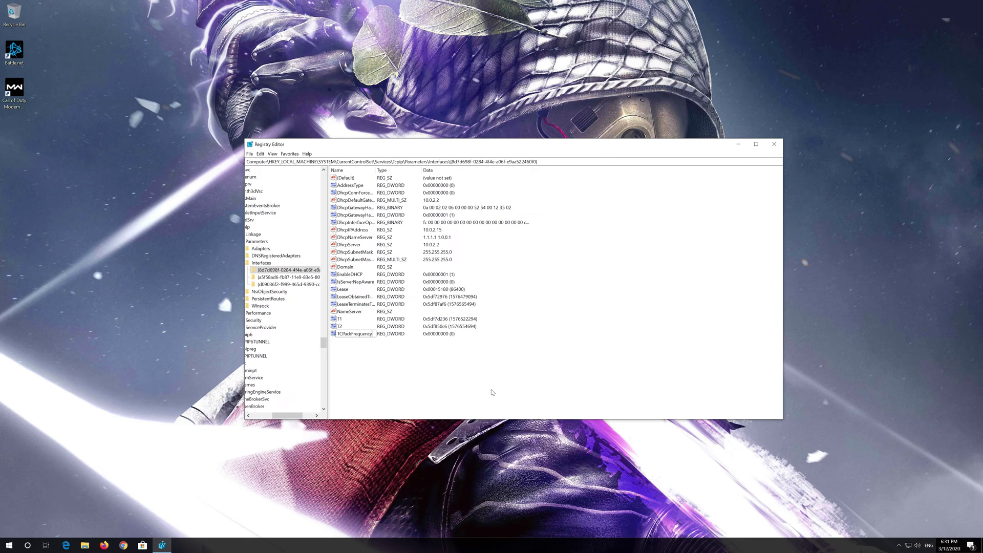
key("Return")
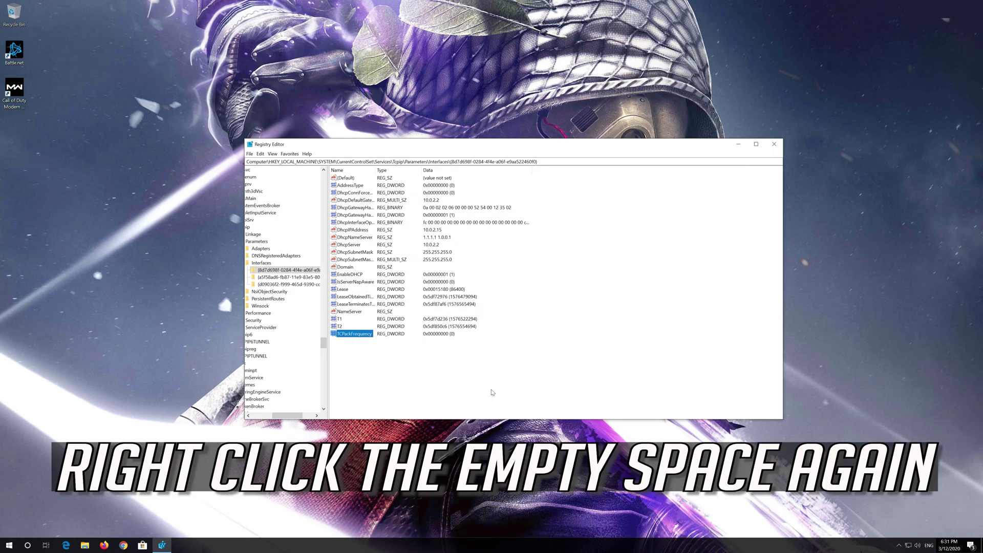
Step: Add another DWORD (32-bit) value named TCPNoDelay beside TCPackFrequency
right_click(474, 385)
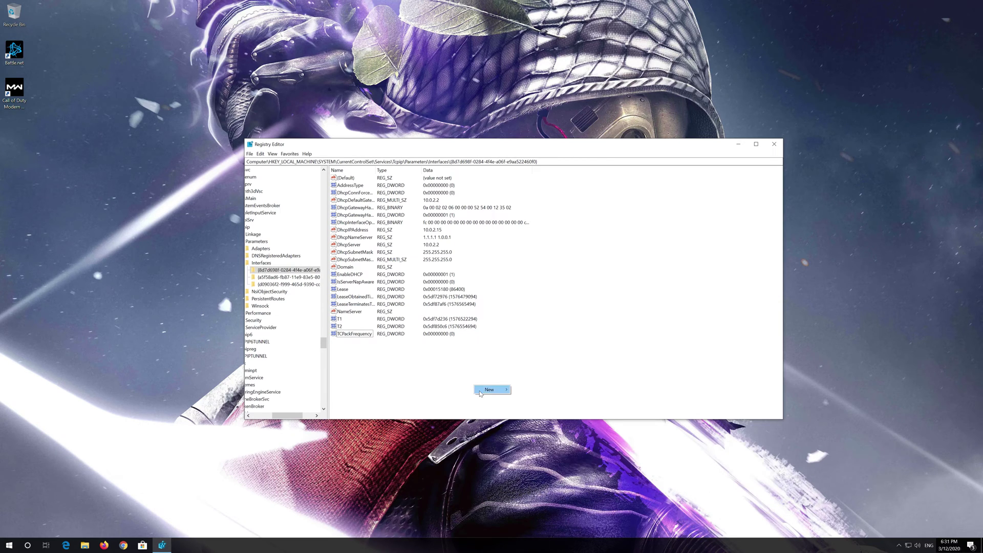
mouse_move(491, 392)
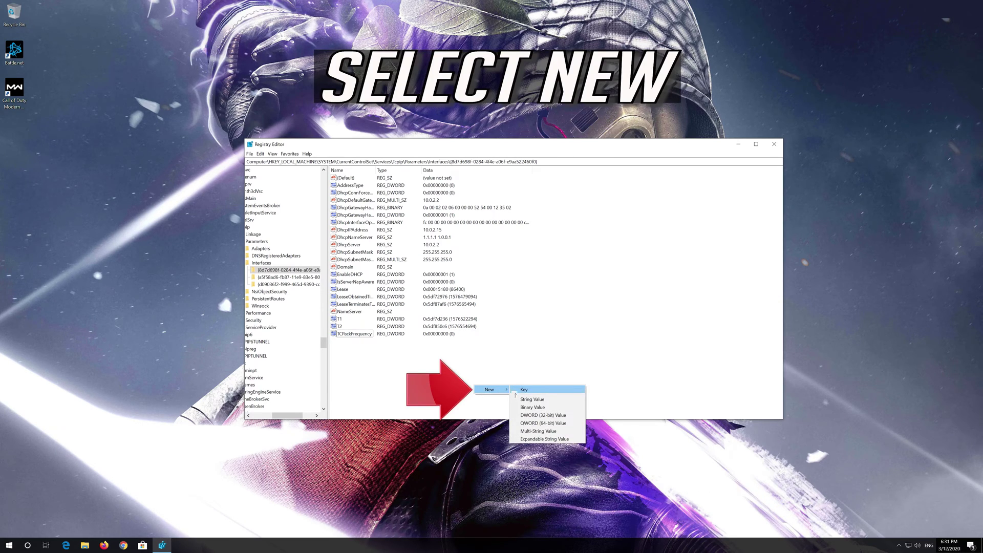
left_click(557, 415)
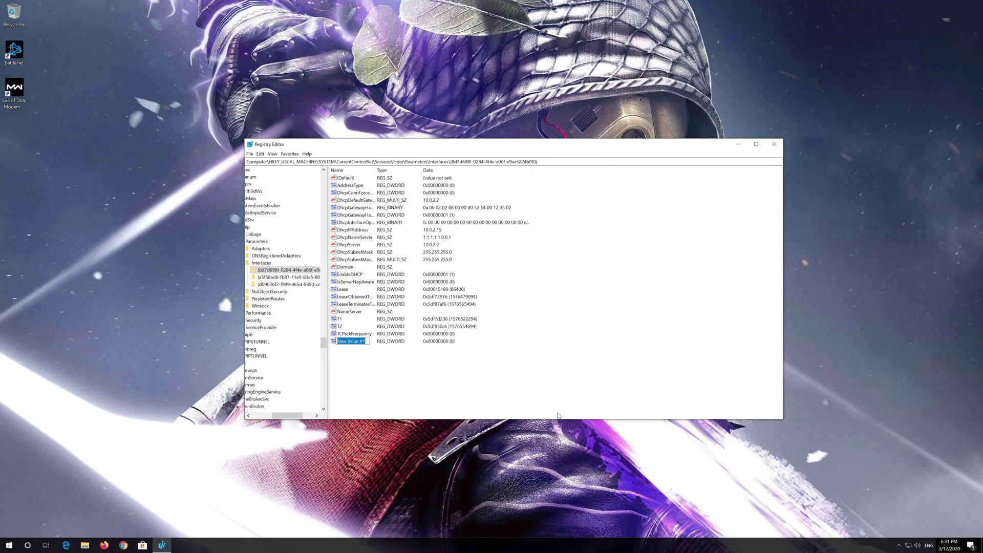
type("TCPNoDelay")
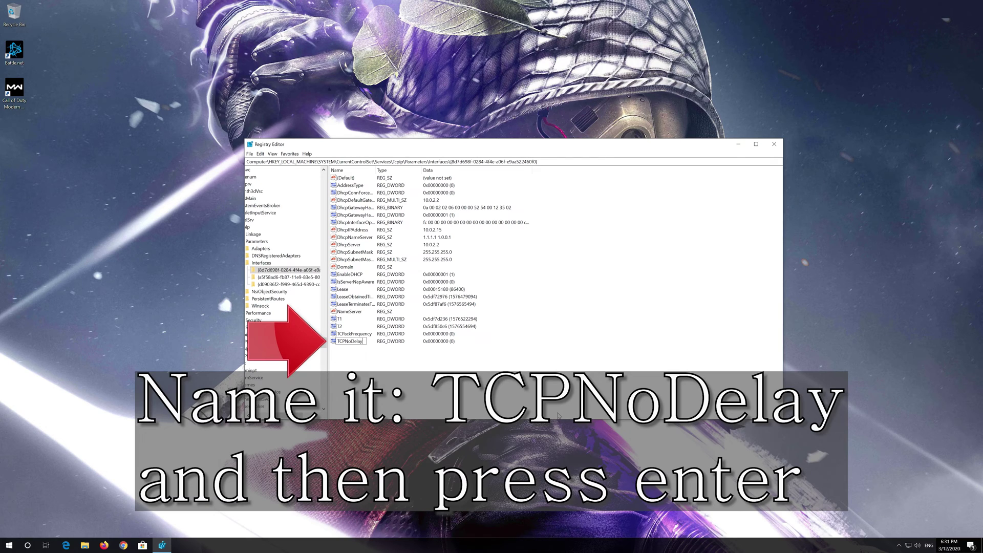
key("Return")
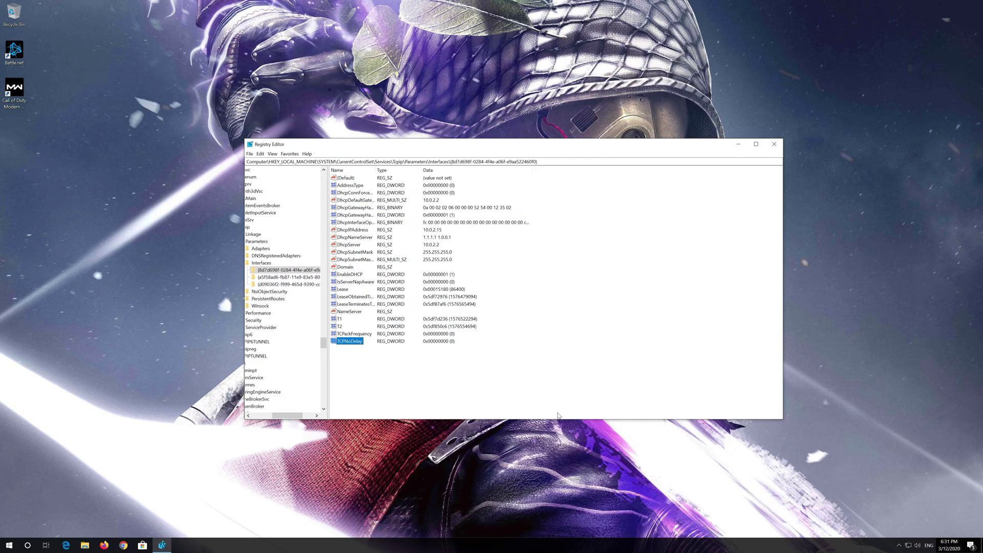
left_click(361, 333)
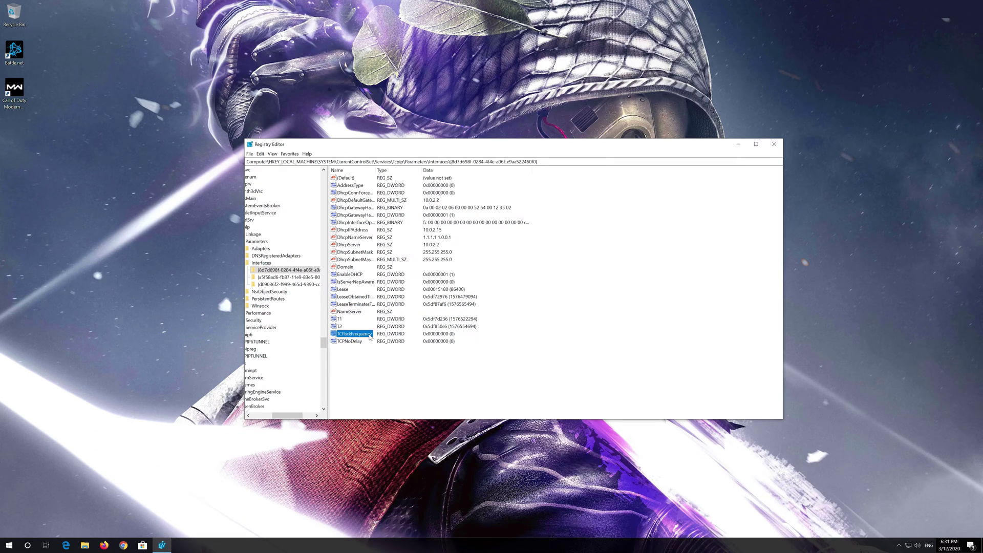
Step: Modify TCPackFrequency so its value data becomes 1
right_click(369, 336)
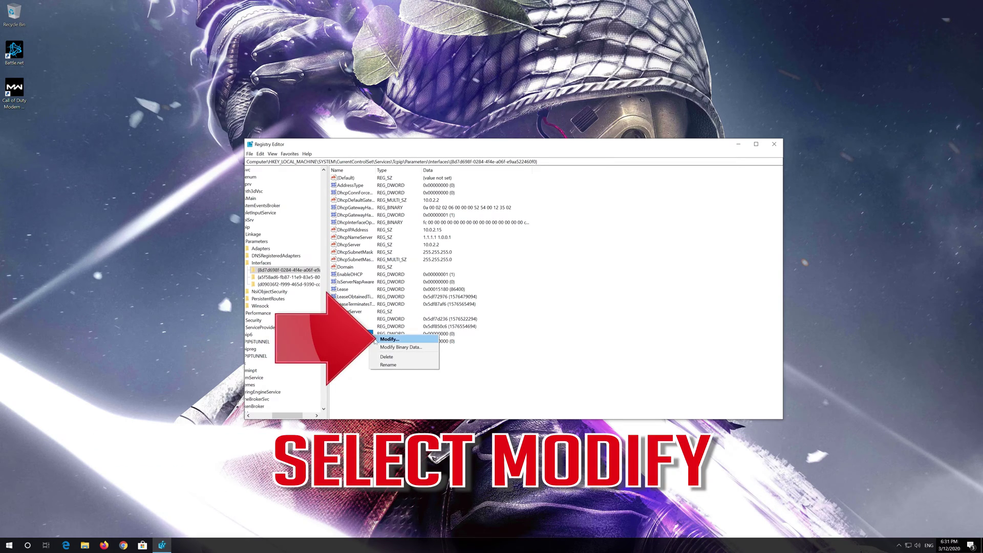
left_click(414, 339)
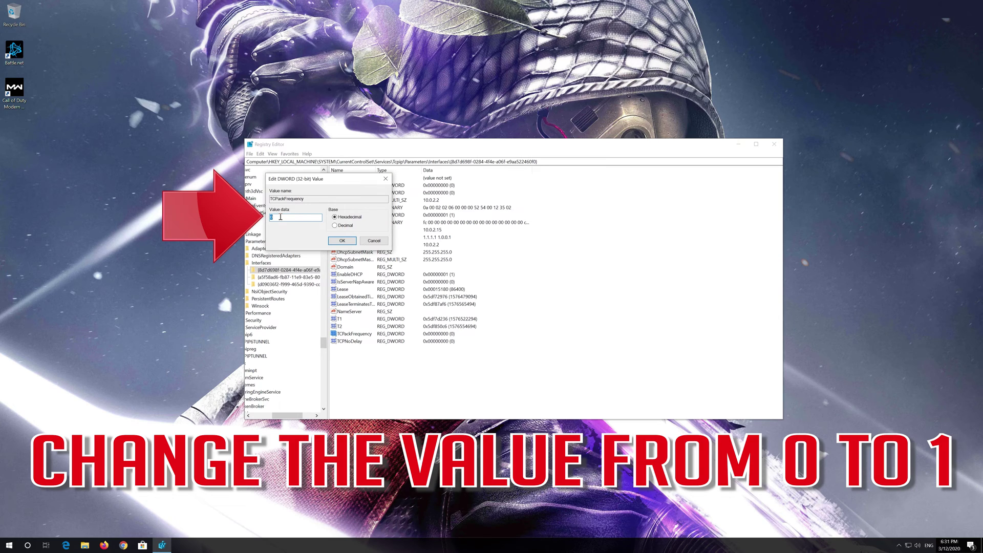
type("1")
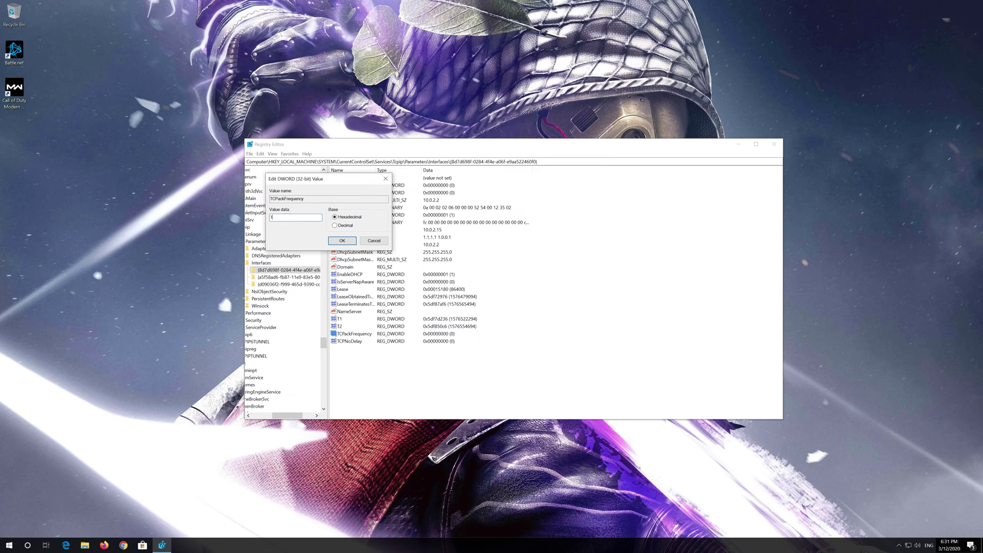
left_click(342, 241)
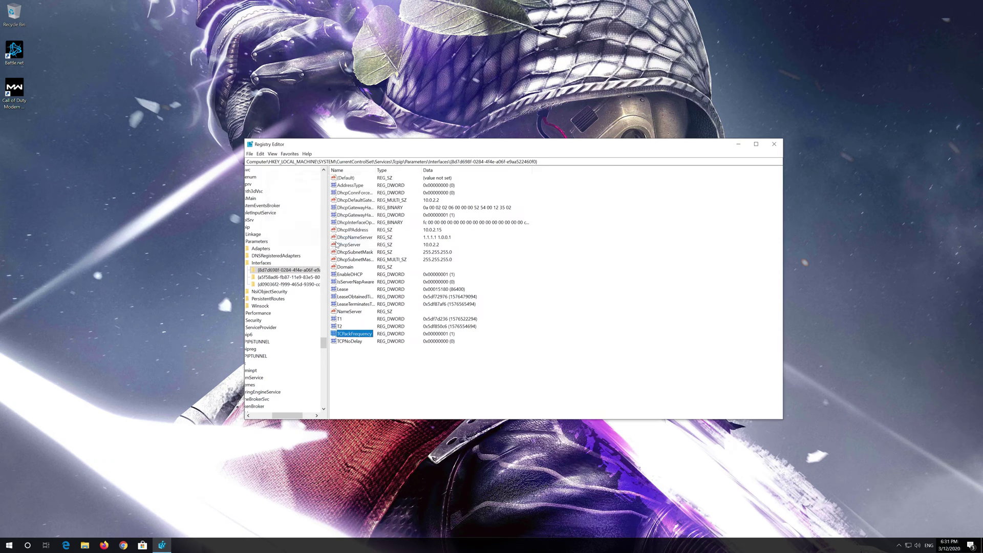
right_click(352, 341)
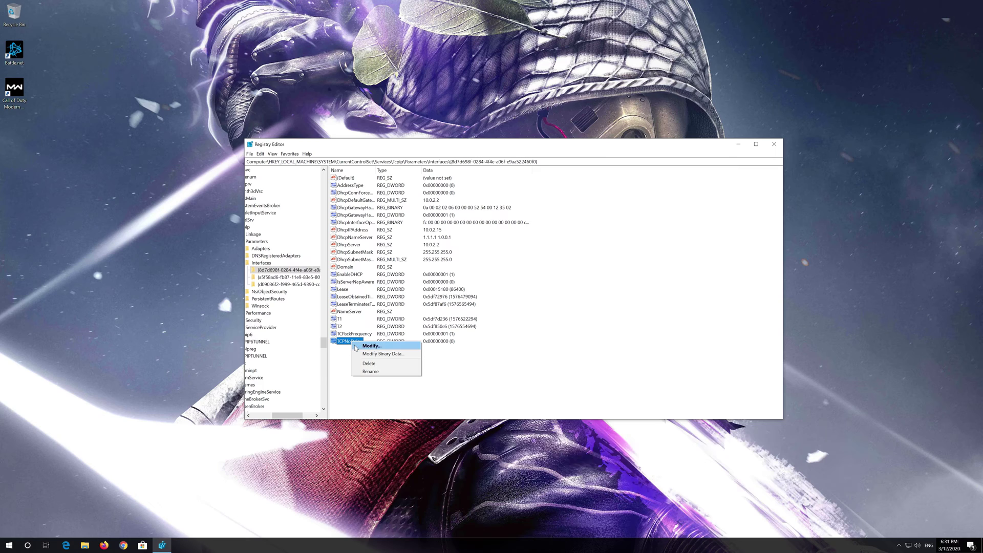
Step: Change the existing TCPNoDelay value's data from 0 to 1
left_click(402, 346)
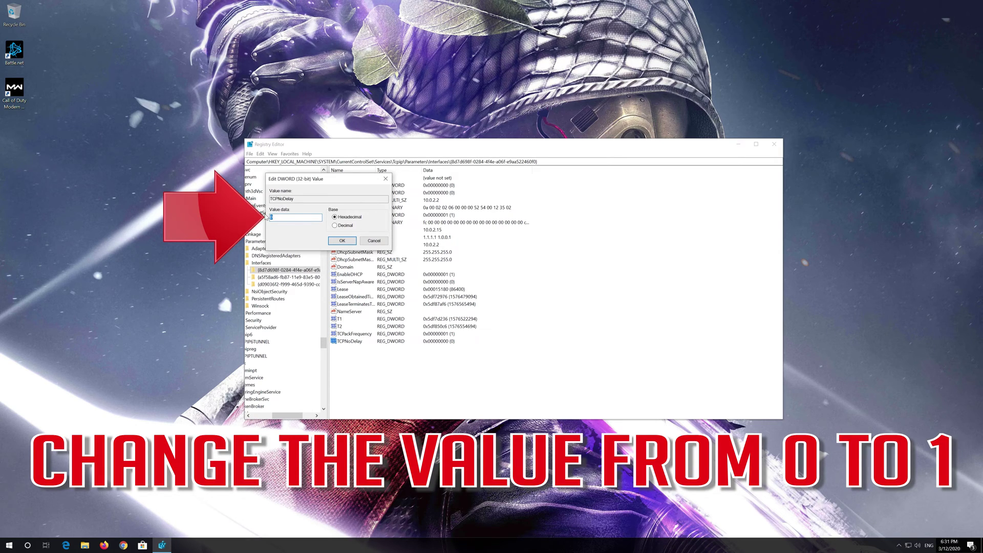
type("1")
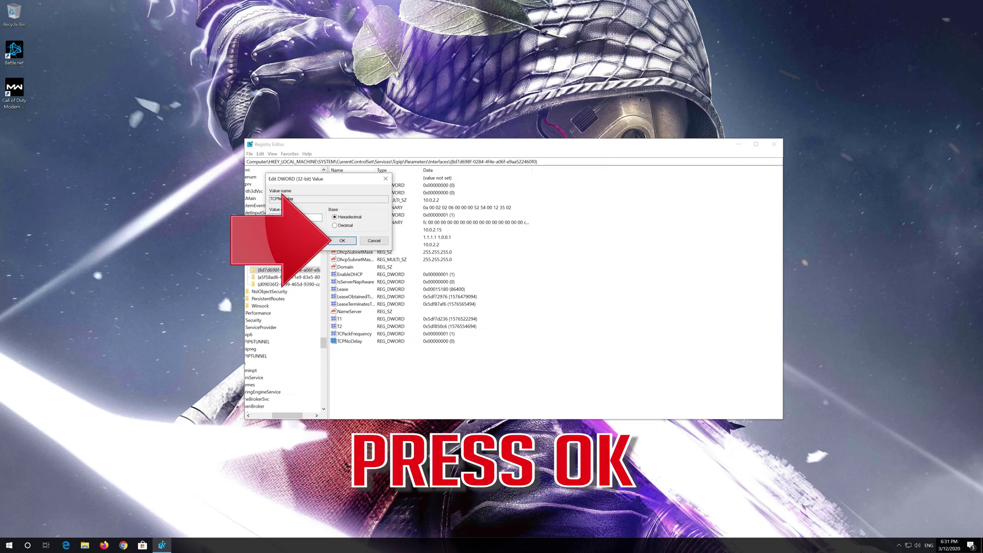
left_click(340, 241)
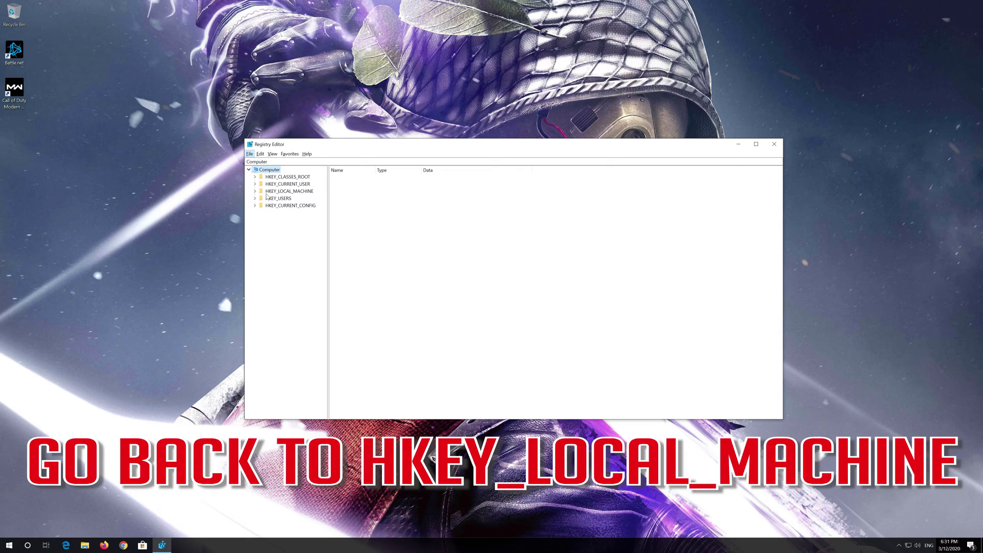
Step: Expand HKEY_LOCAL_MACHINE\SOFTWARE\Microsoft in the key tree
left_click(271, 191)
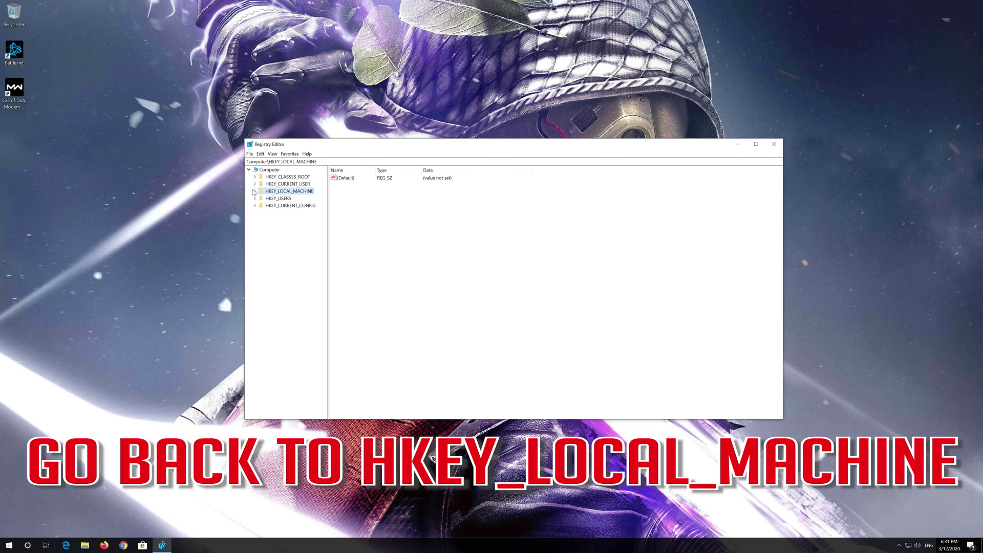
left_click(254, 191)
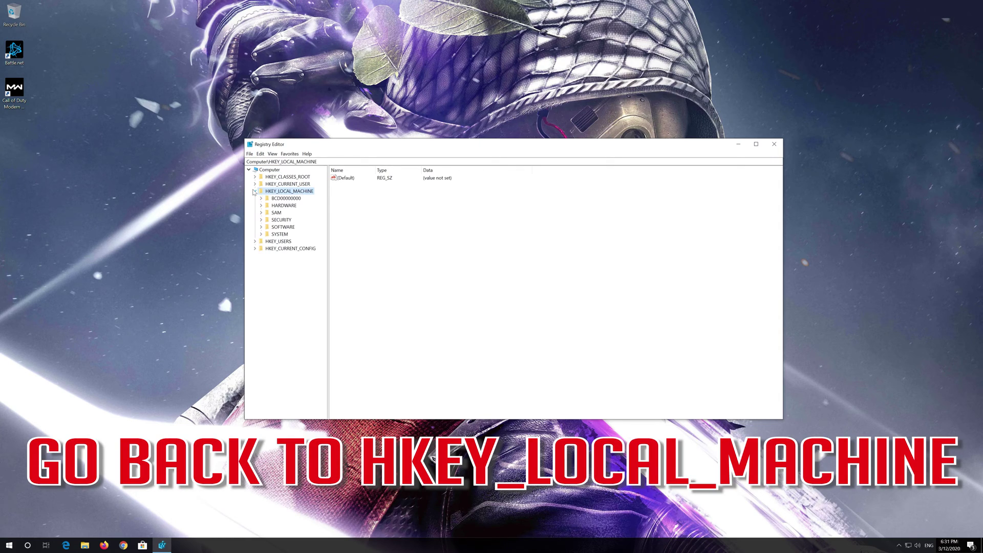
left_click(270, 227)
left_click(260, 227)
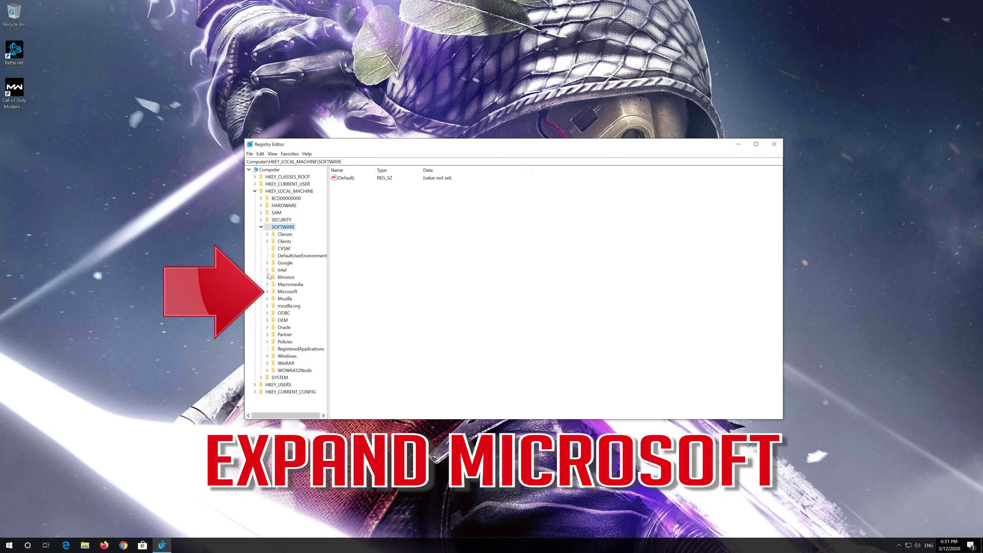
left_click(272, 292)
left_click(267, 292)
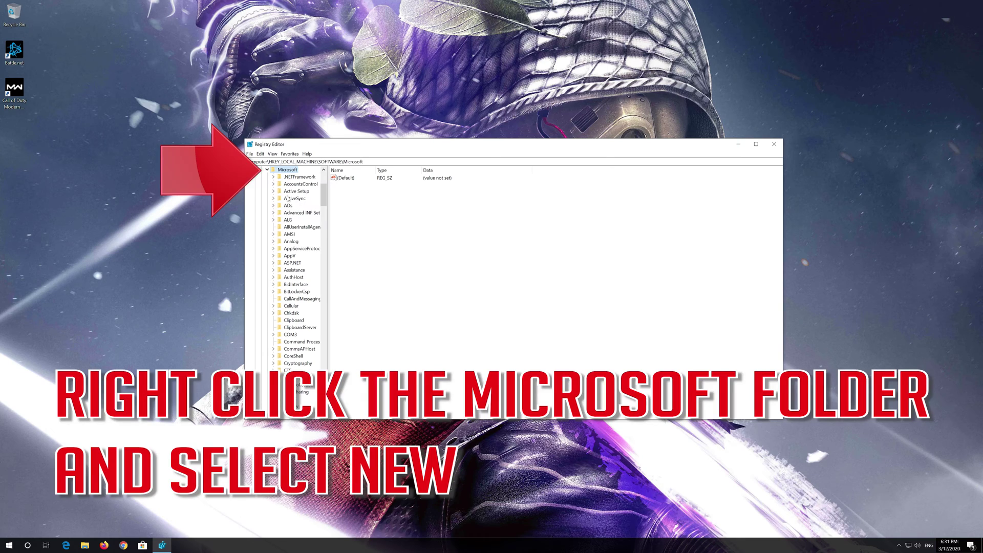
Step: Add a new key named MSMQ under the Microsoft key
right_click(292, 171)
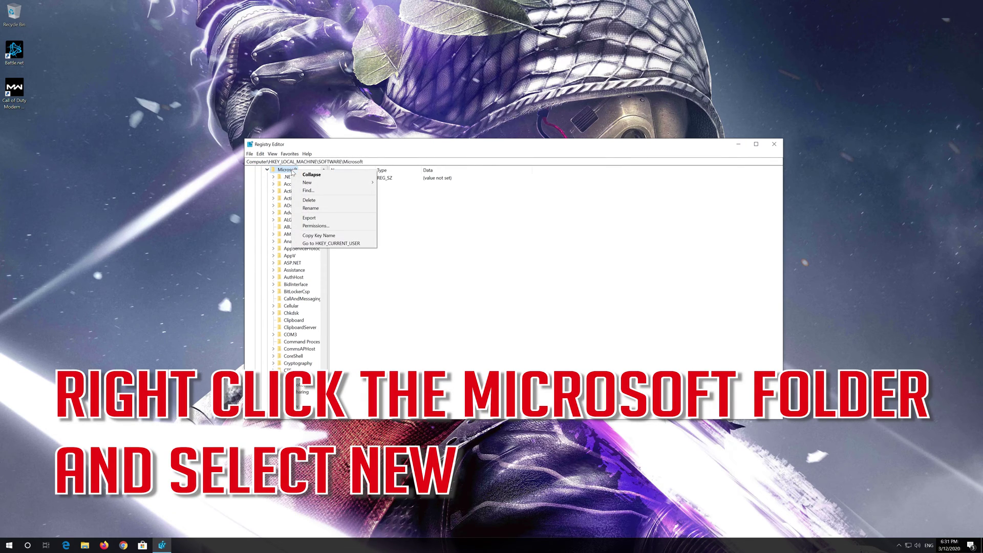
mouse_move(296, 183)
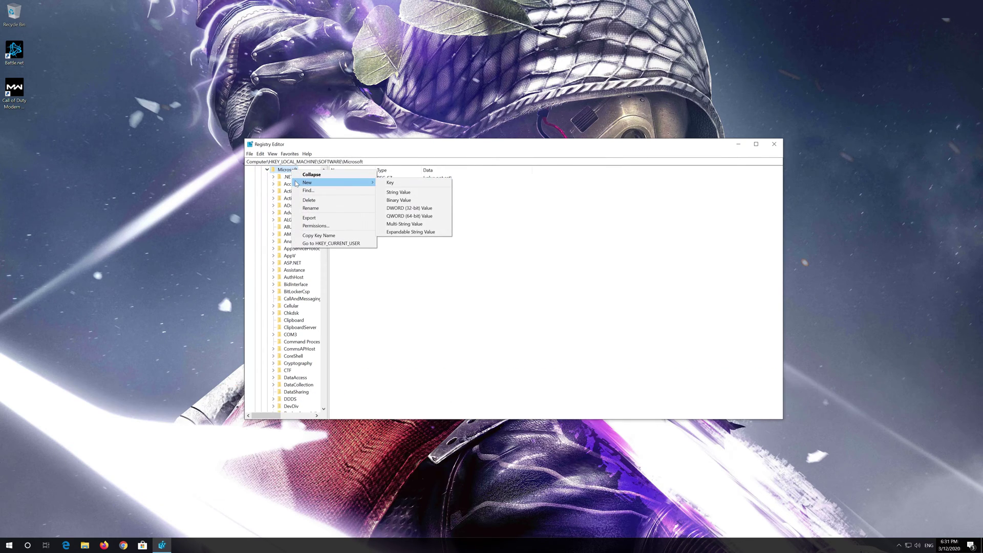
left_click(401, 184)
type("MSMQ")
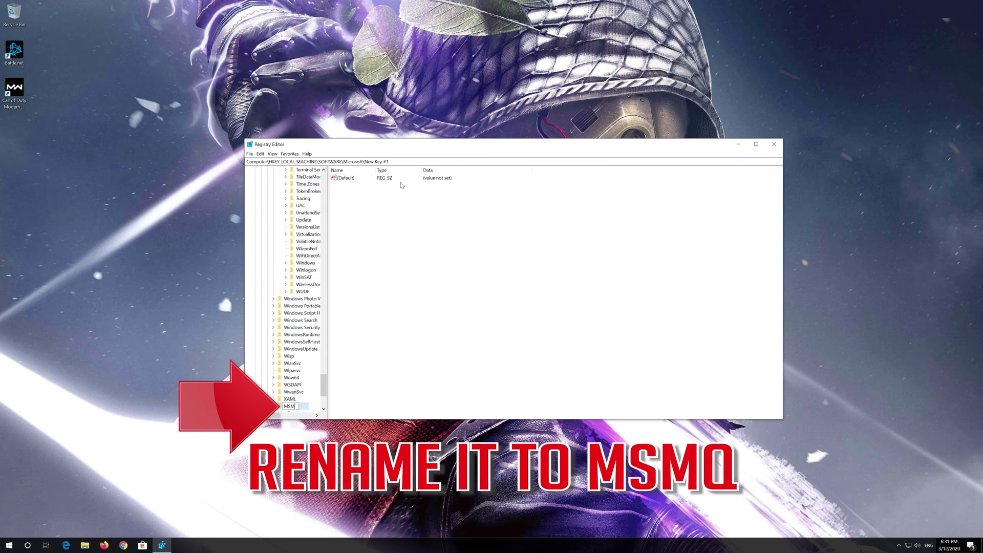
key("Return")
scroll(295, 239, "down", 5)
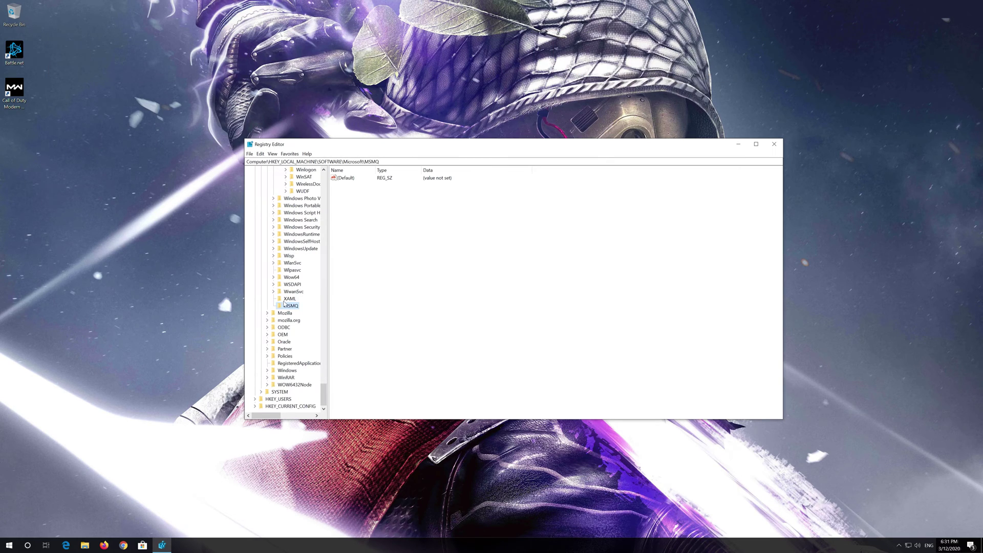
left_click(414, 216)
Step: Create a DWORD (32-bit) value named TCPNoDelay in the MSMQ key
right_click(414, 216)
left_click(426, 219)
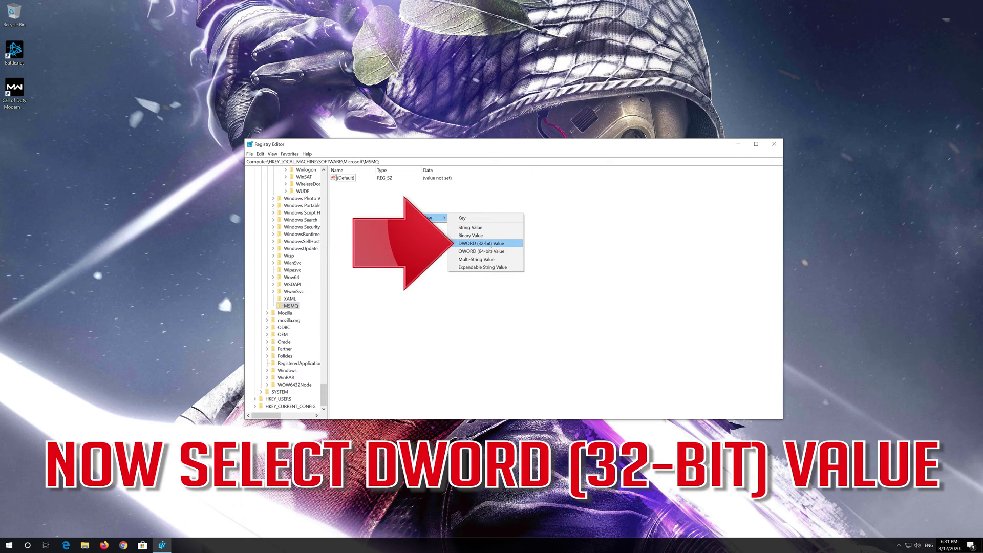
left_click(498, 244)
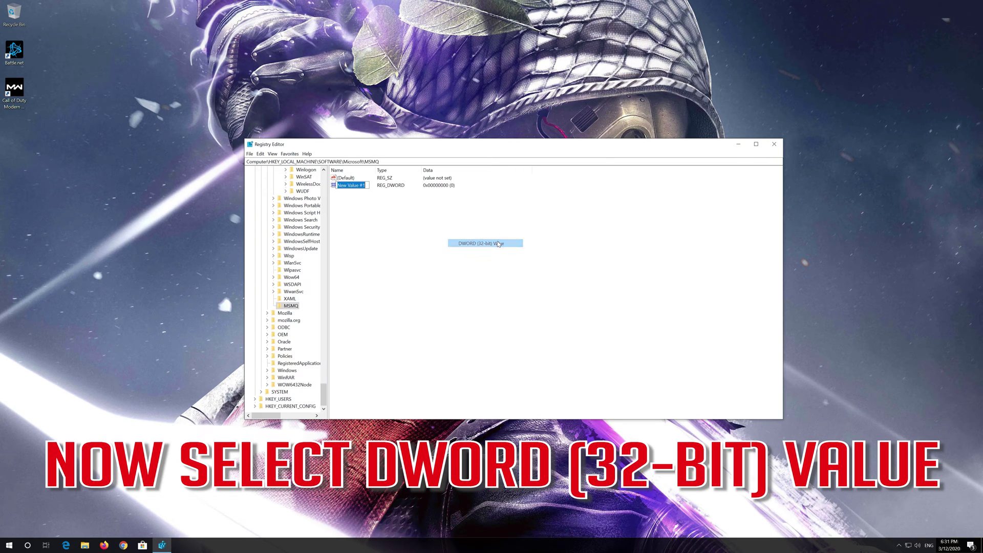
type("TCPNoDelay")
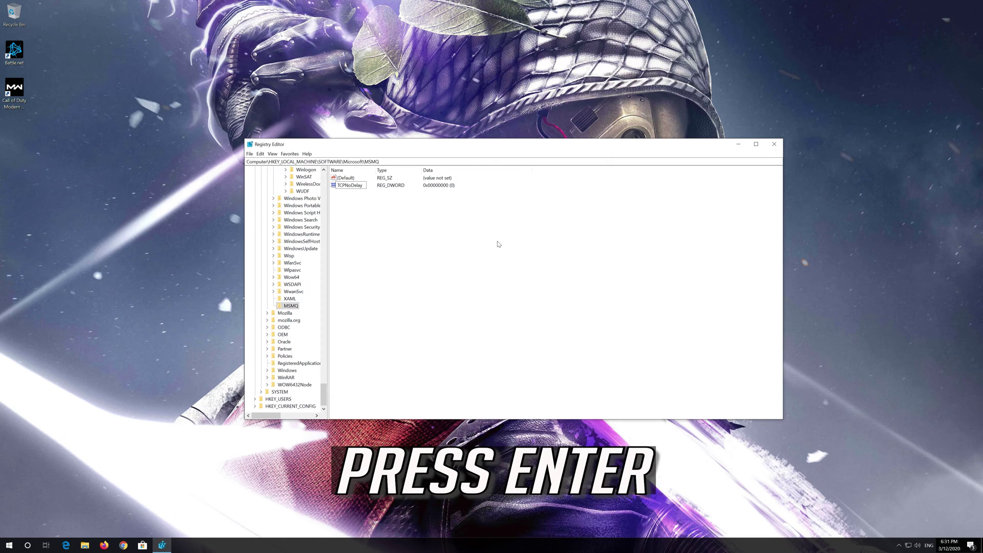
key("Return")
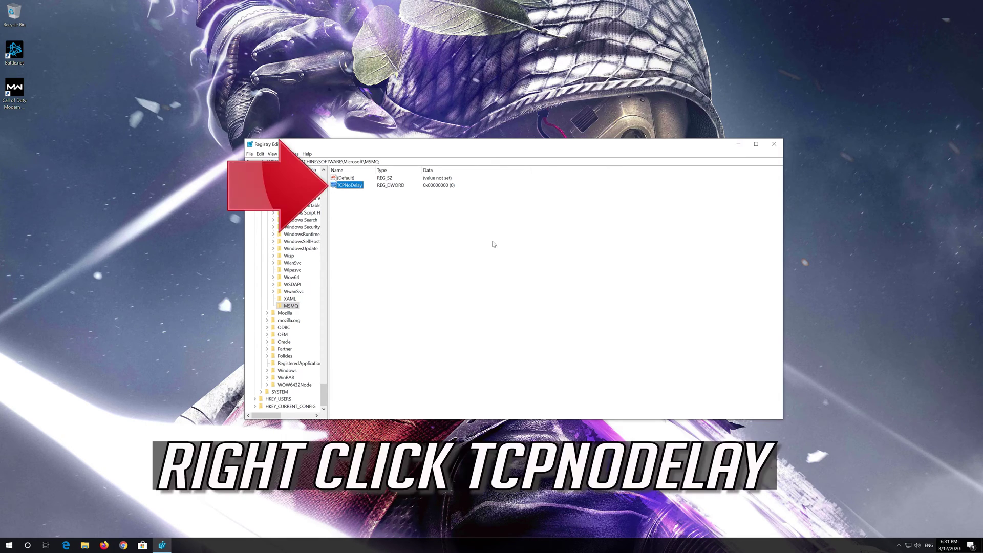
Step: Set the new TCPNoDelay value's data to 1
right_click(359, 189)
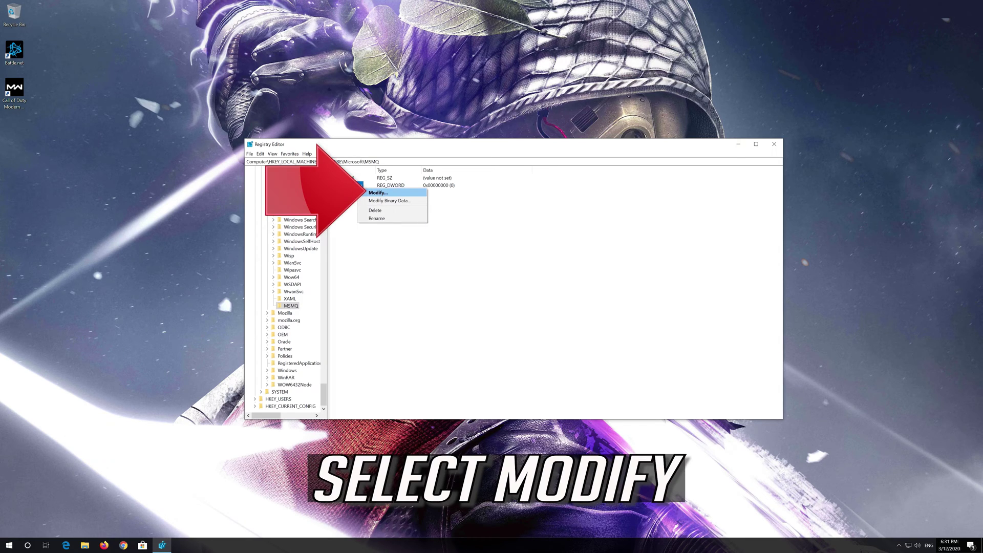
left_click(412, 195)
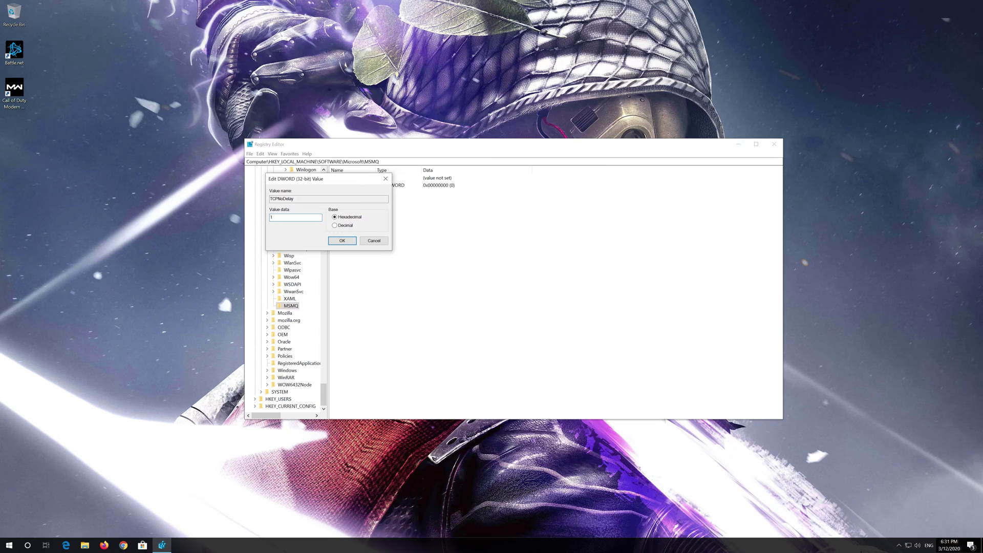
left_click(342, 240)
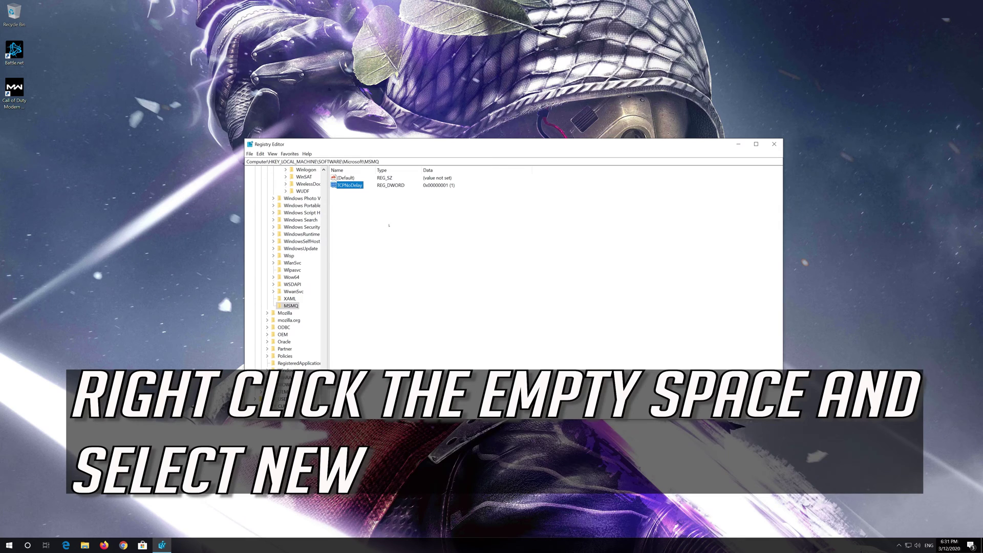
Step: Add a new subkey named Parameters inside MSMQ
right_click(395, 220)
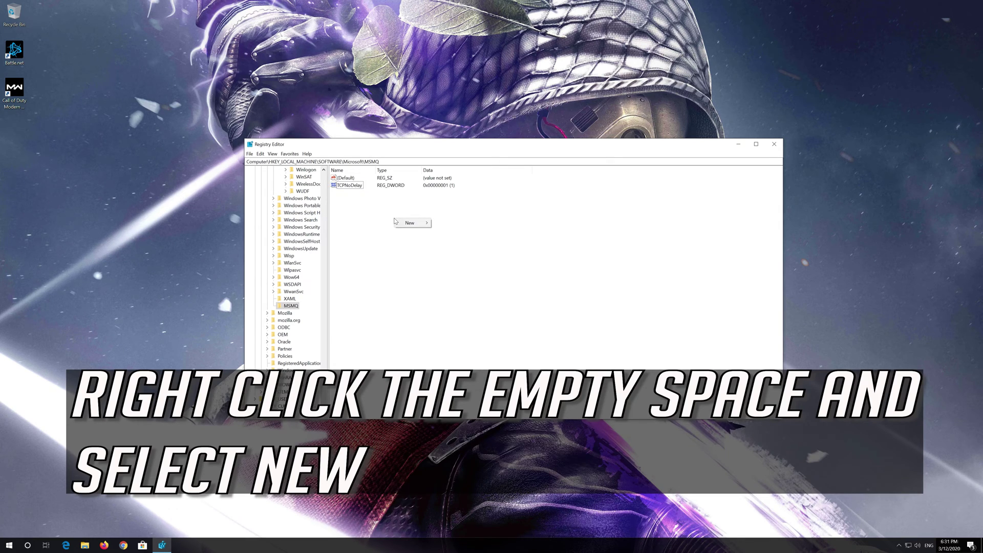
mouse_move(413, 223)
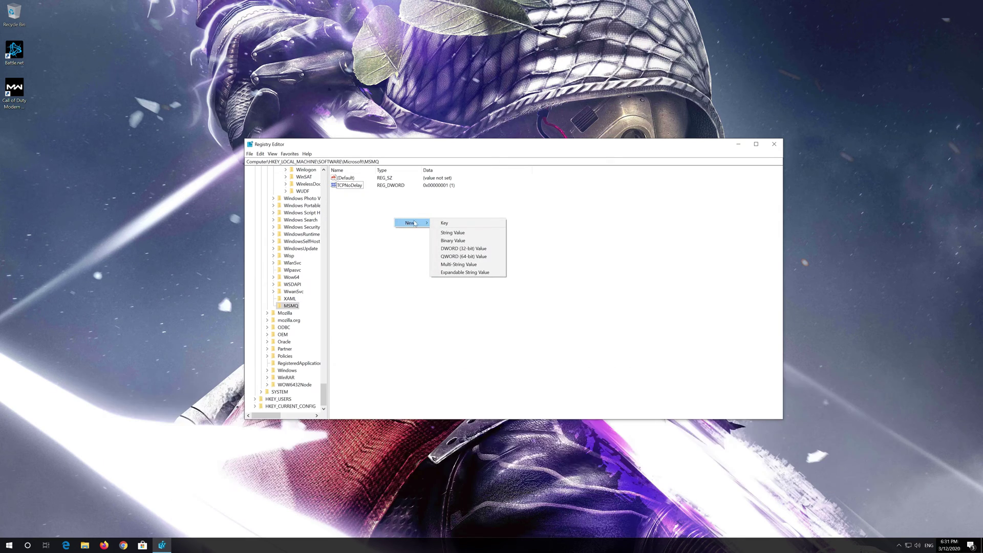
left_click(458, 224)
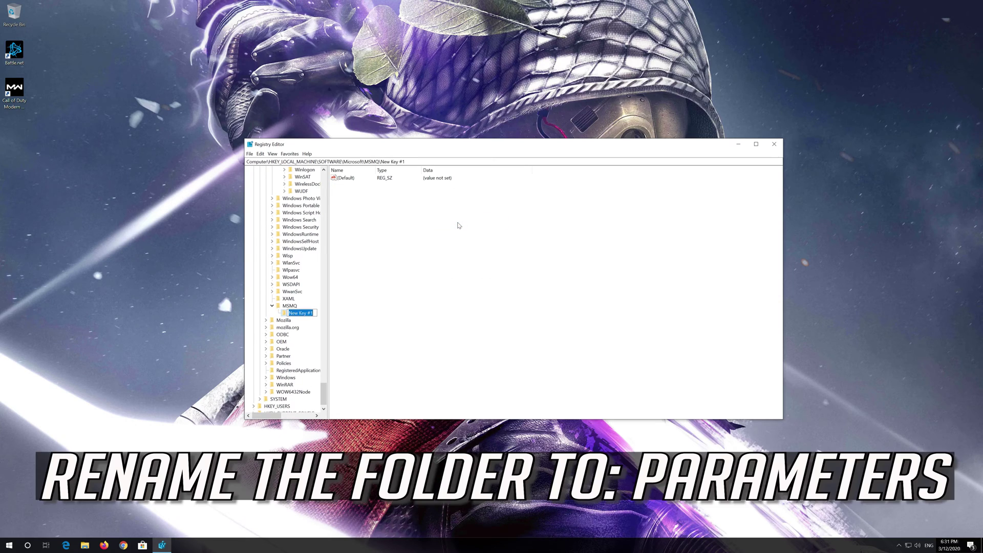
type("Parameters")
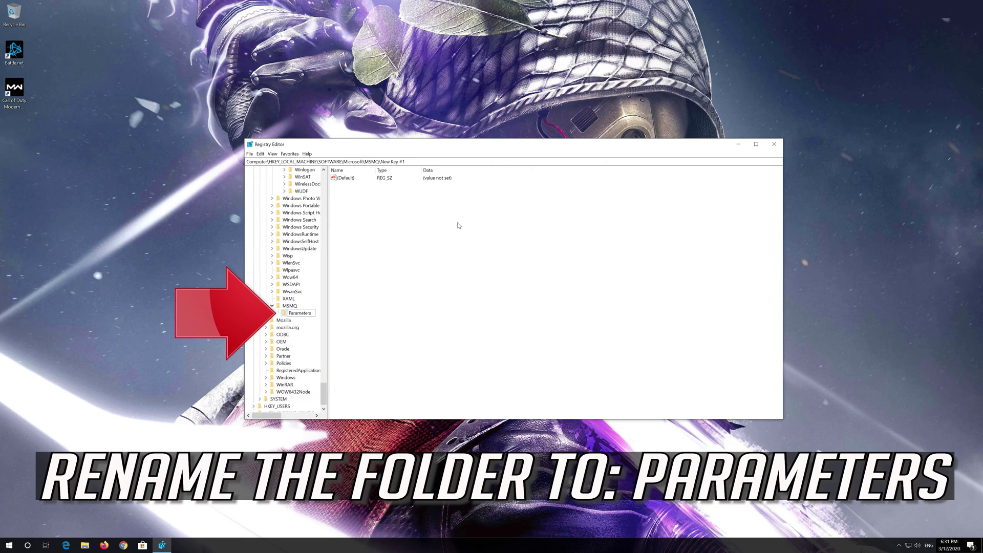
key("Return")
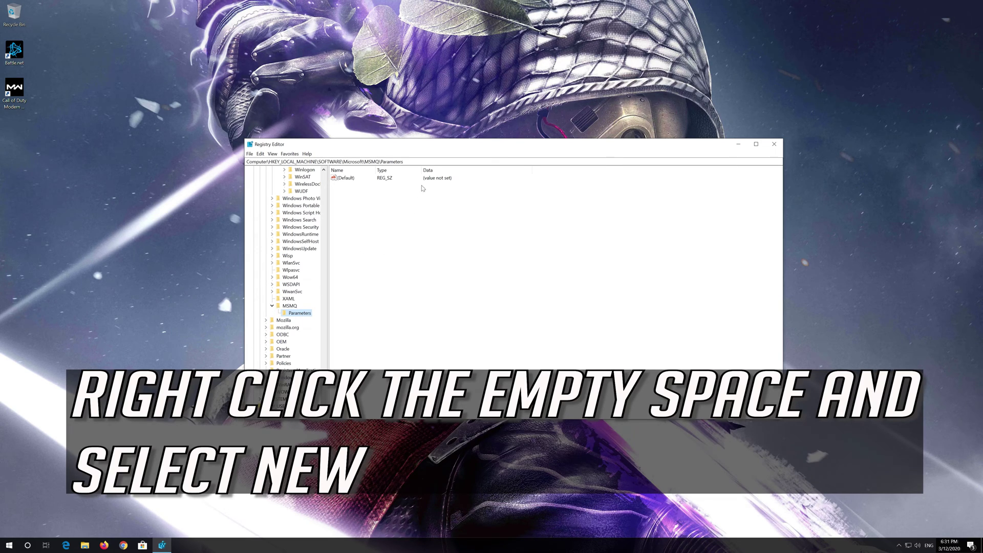
Step: Create a DWORD (32-bit) value named TCPNoDelay in the Parameters key
right_click(401, 209)
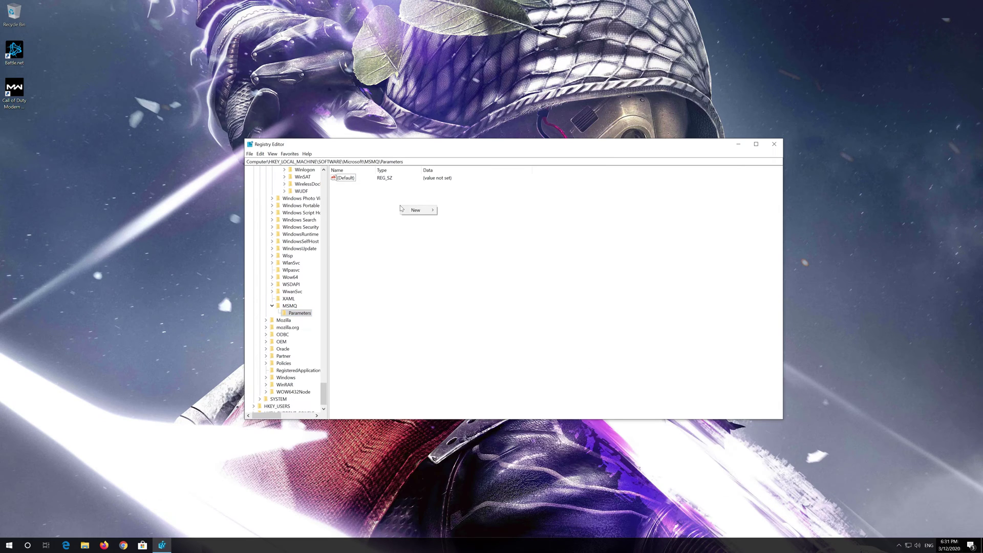
mouse_move(419, 209)
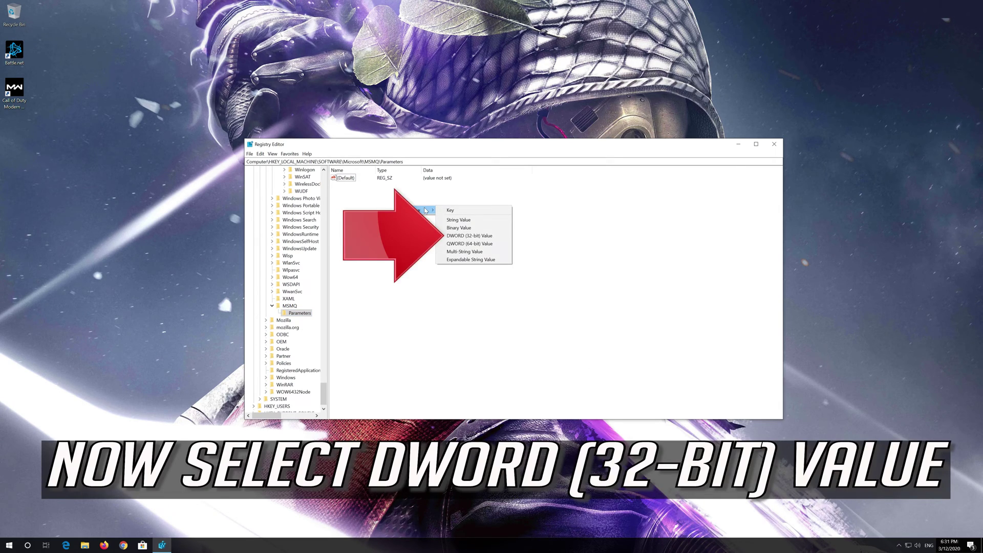
left_click(488, 237)
type("TCP")
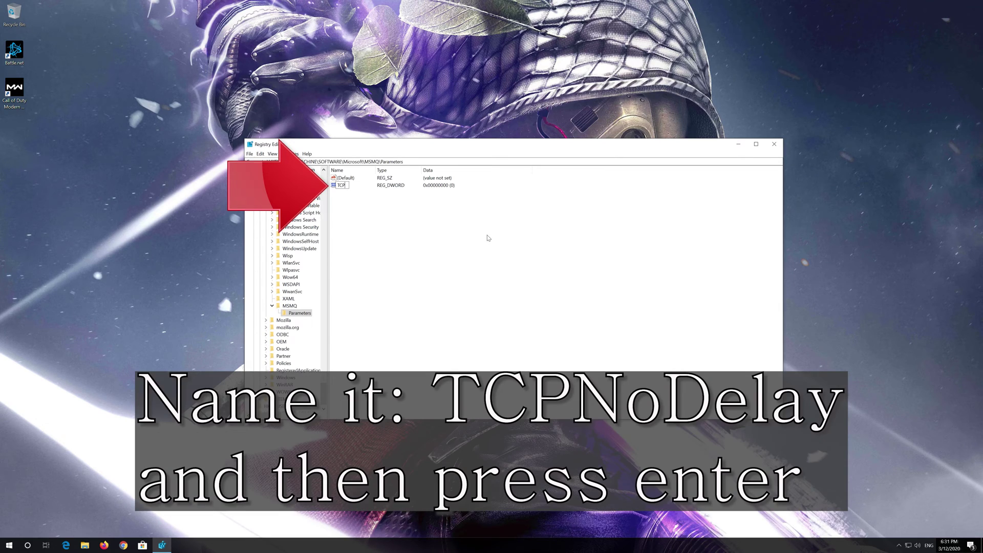
type("NoDelay")
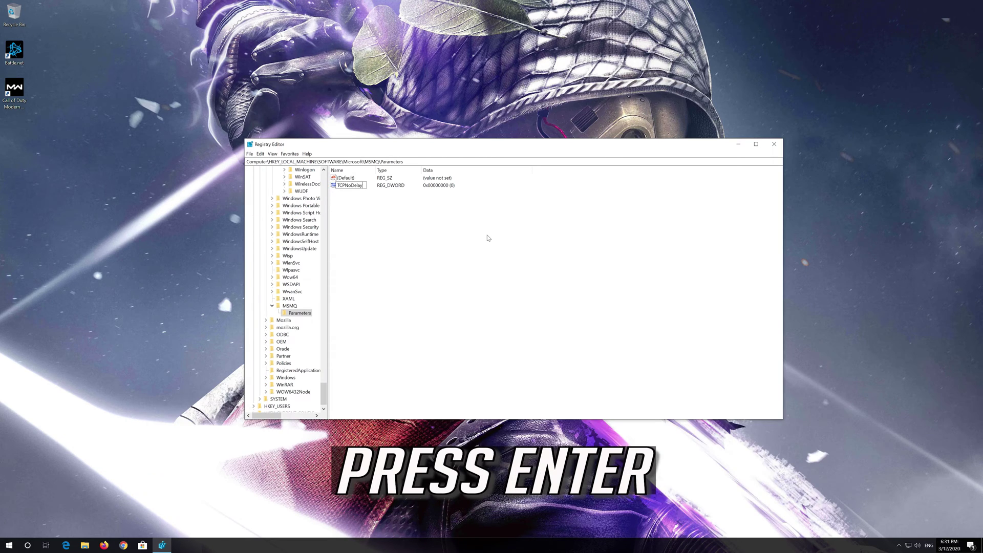
key("Return")
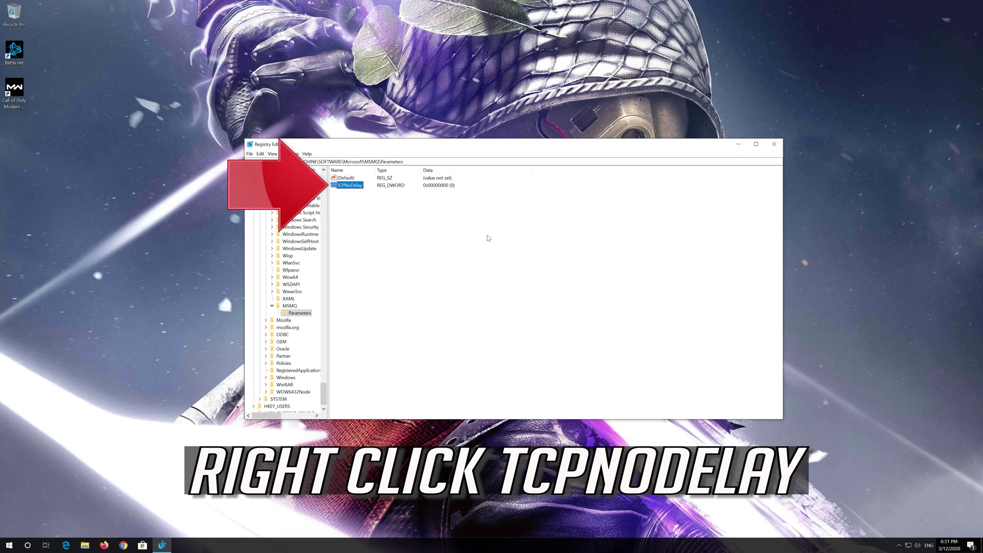
Step: Set the Parameters TCPNoDelay value's data to 1
right_click(355, 186)
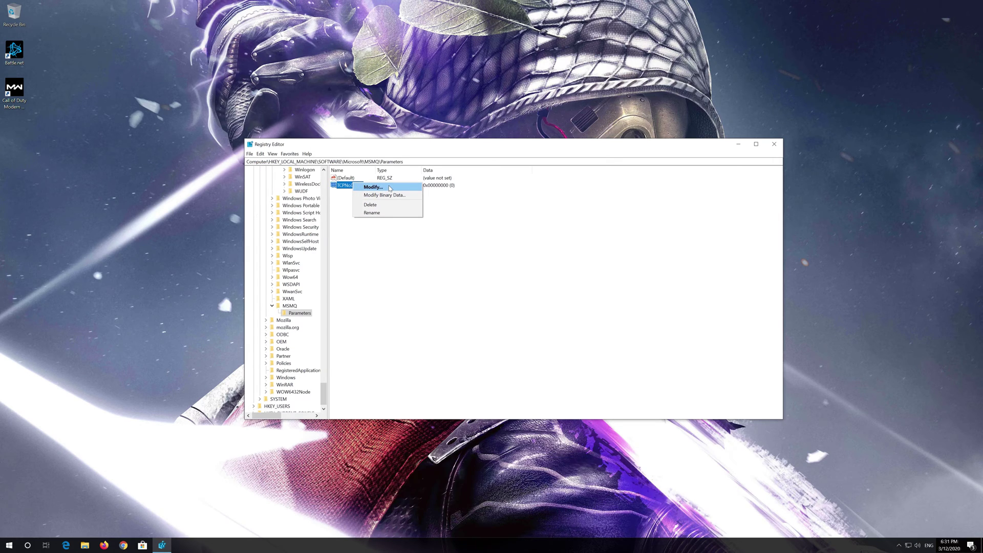
left_click(372, 187)
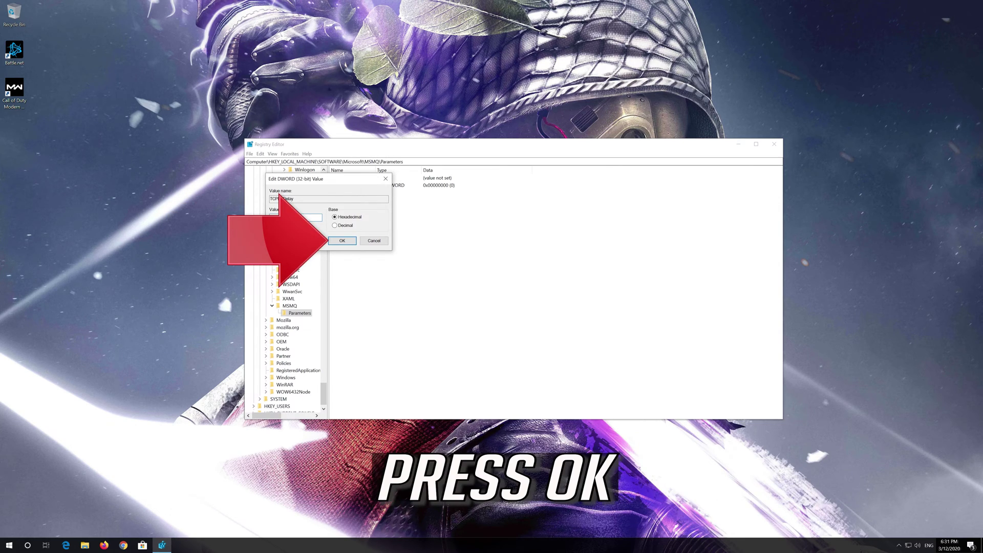
left_click(342, 241)
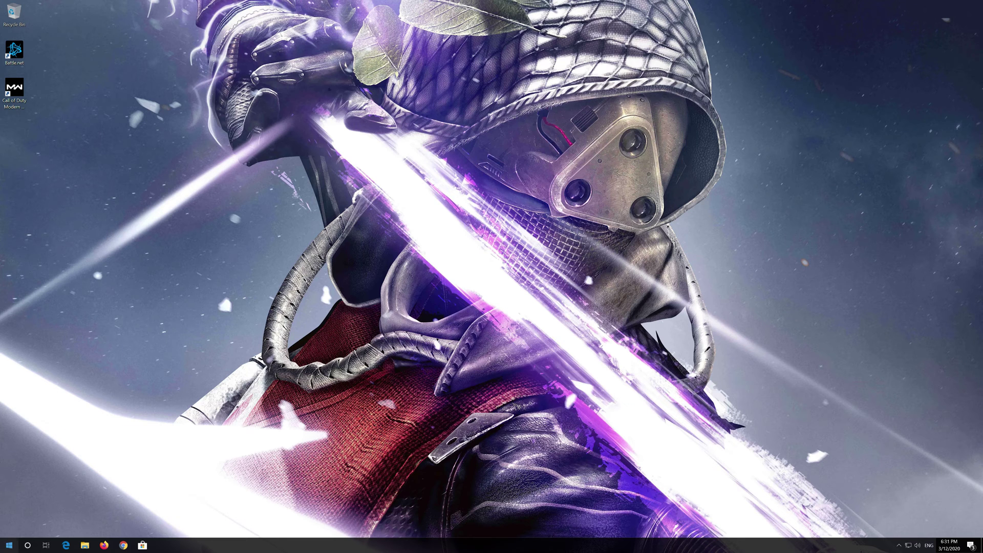
Step: Go to Network & Internet in Windows Settings via the Start menu
left_click(2, 547)
mouse_move(32, 512)
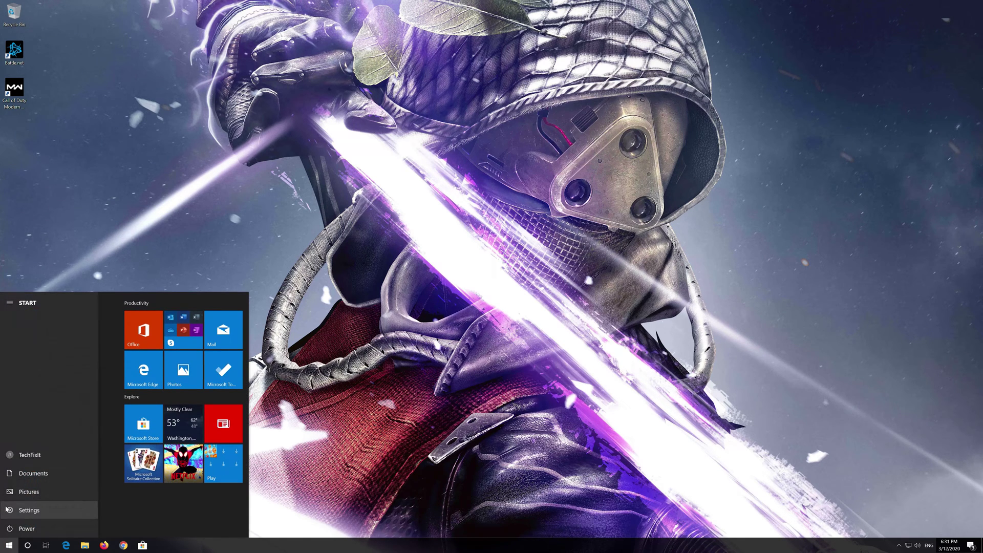
left_click(31, 510)
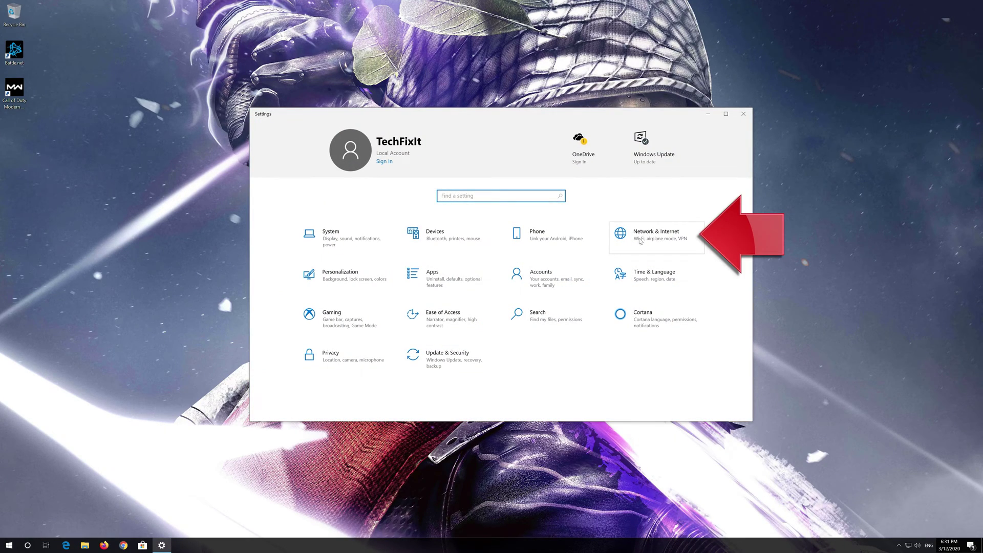
left_click(664, 237)
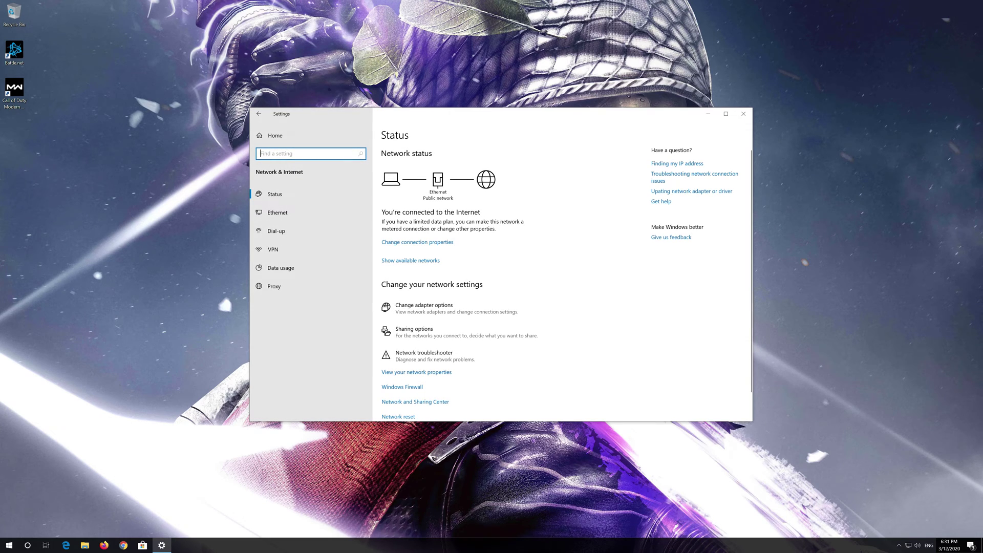
Step: Open Network reset and choose Reset now
scroll(474, 276, "down", 1)
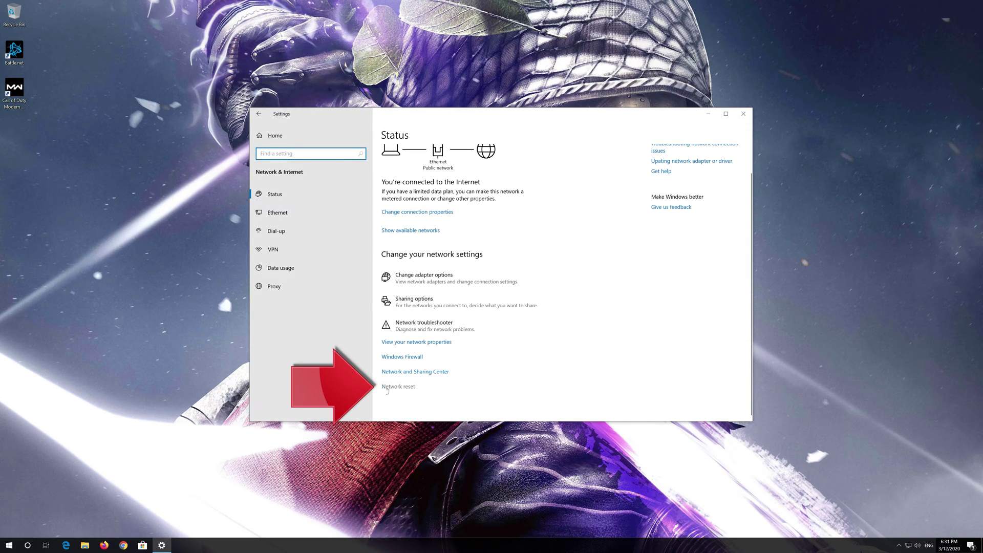
left_click(404, 387)
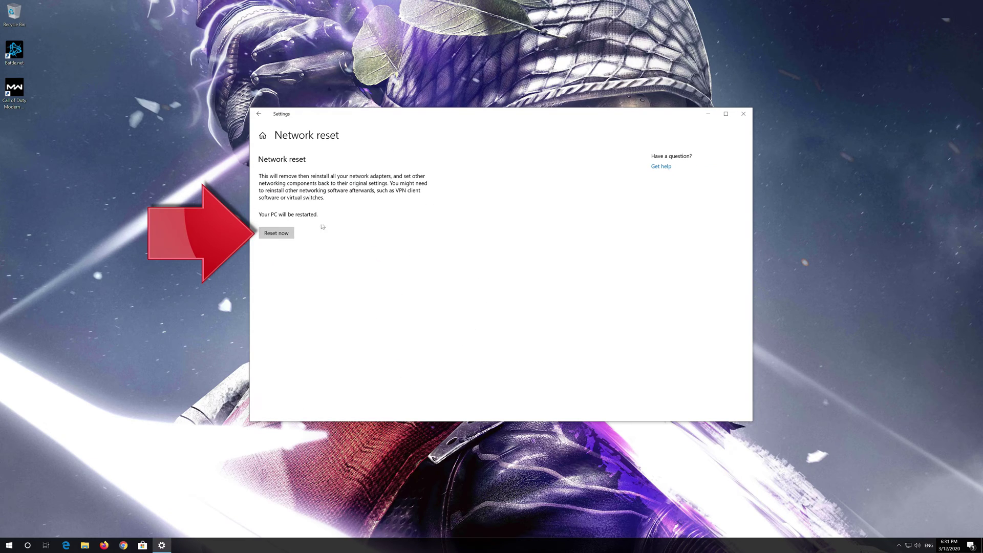
left_click(269, 234)
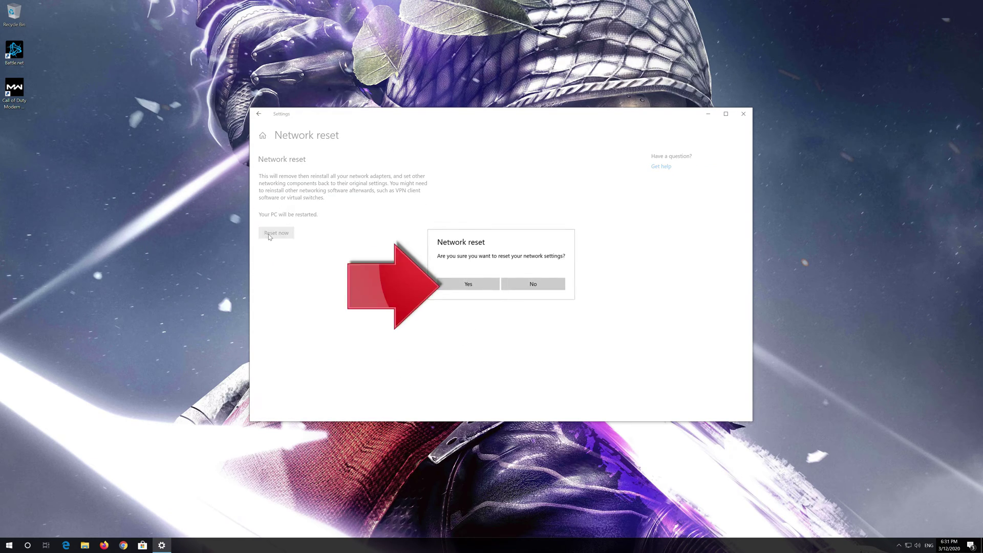